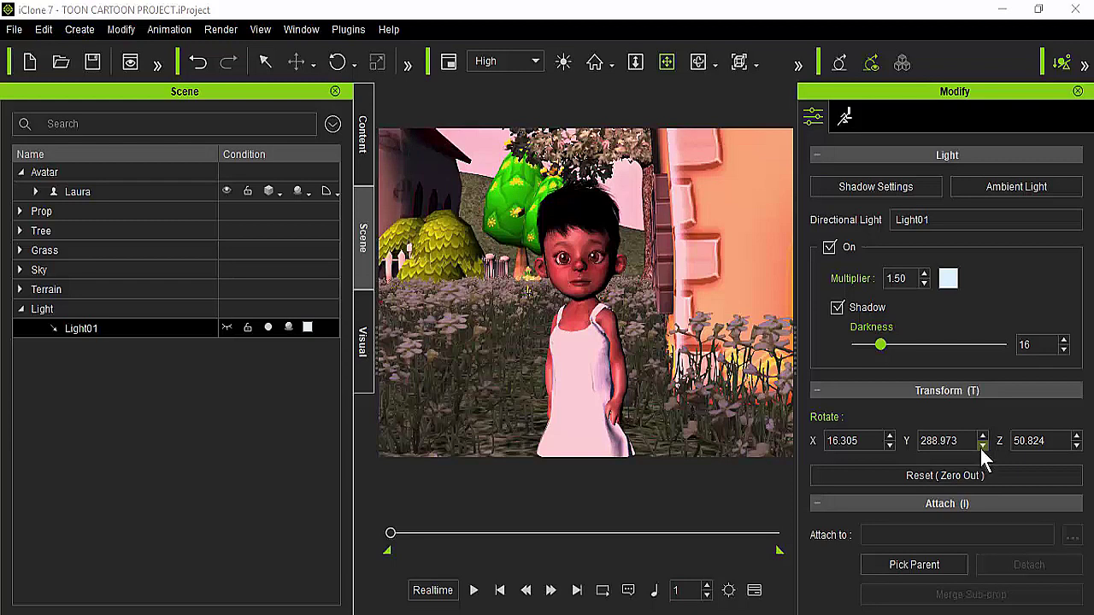
- Try the Blue shade toon shader template on the scene, inspect it on the girl up close, and undo it
{"action": "left_click", "coordinate": [367, 333]}
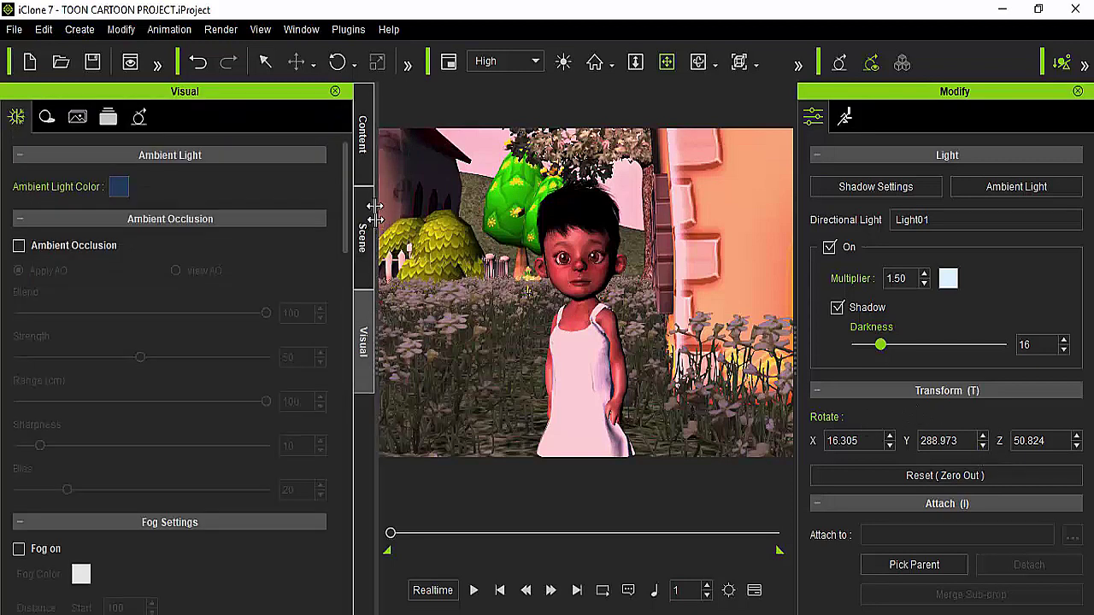
{"action": "left_click", "coordinate": [370, 167]}
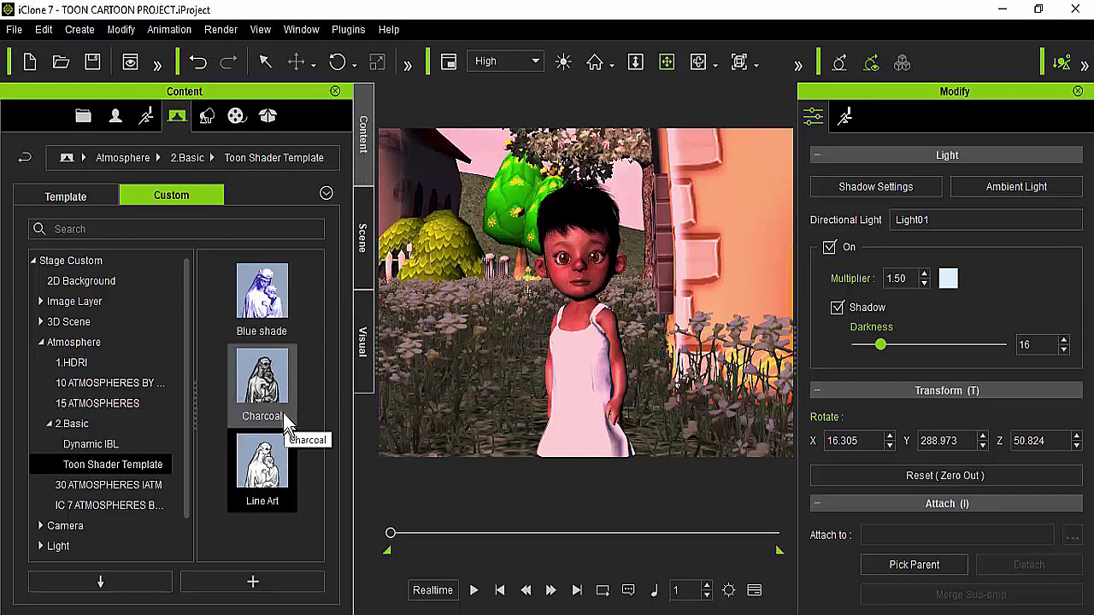
{"action": "double_click", "coordinate": [275, 291]}
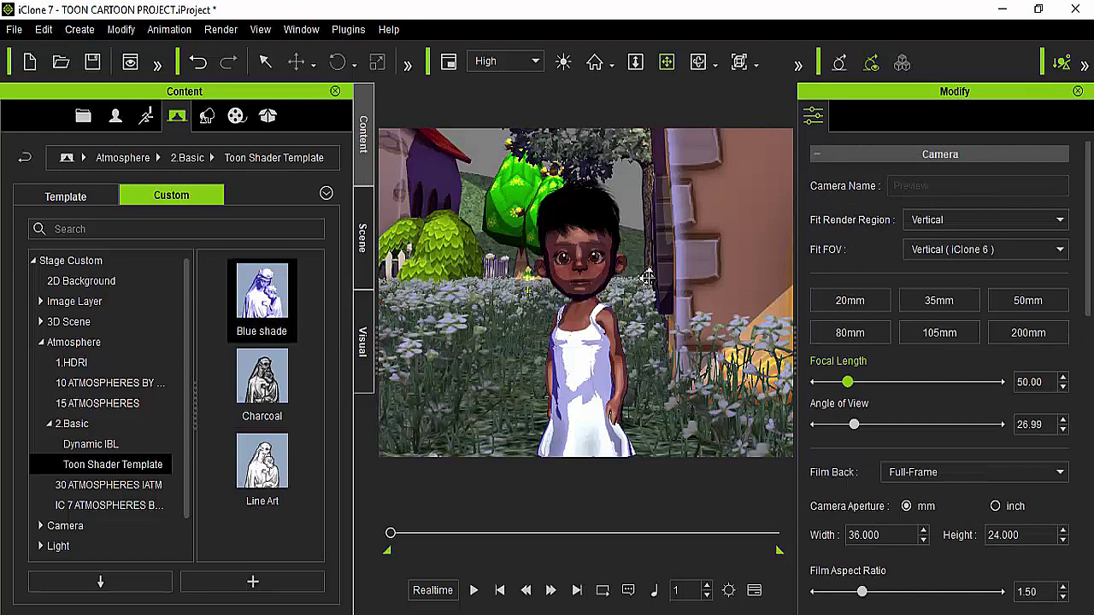
{"action": "scroll", "coordinate": [648, 279], "scroll_direction": "up", "scroll_amount": 6}
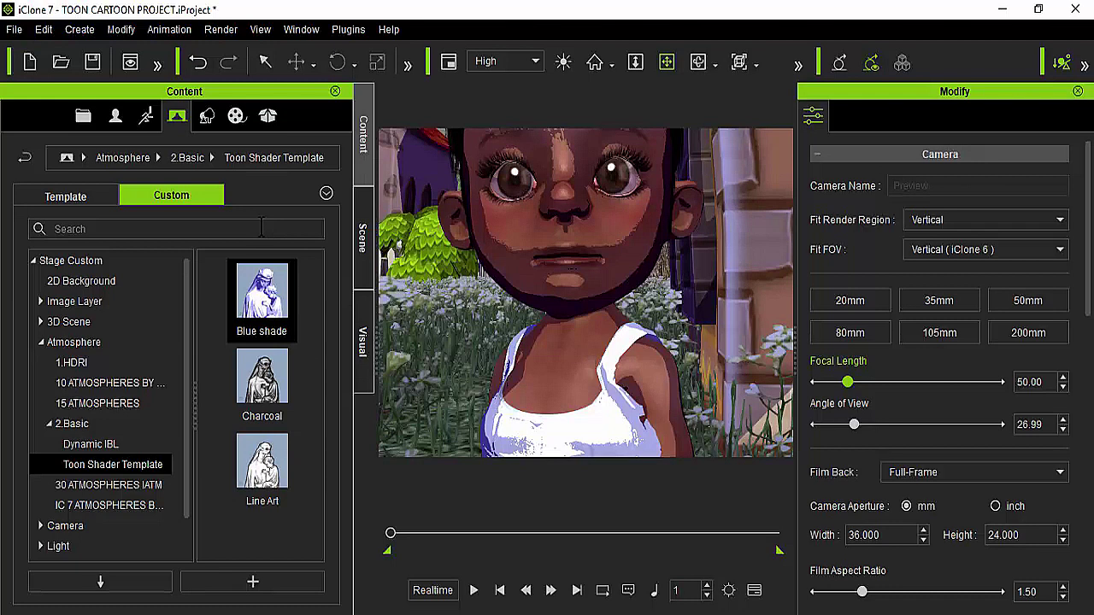
{"action": "left_click", "coordinate": [197, 61]}
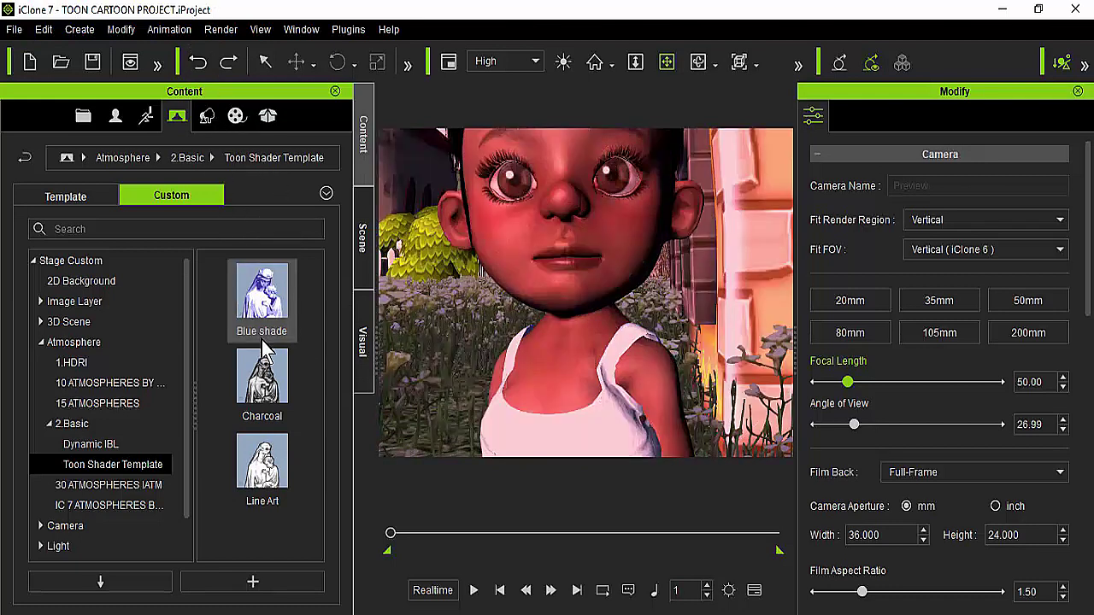
- Try the Charcoal toon shader template on the scene and undo it
{"action": "double_click", "coordinate": [277, 370]}
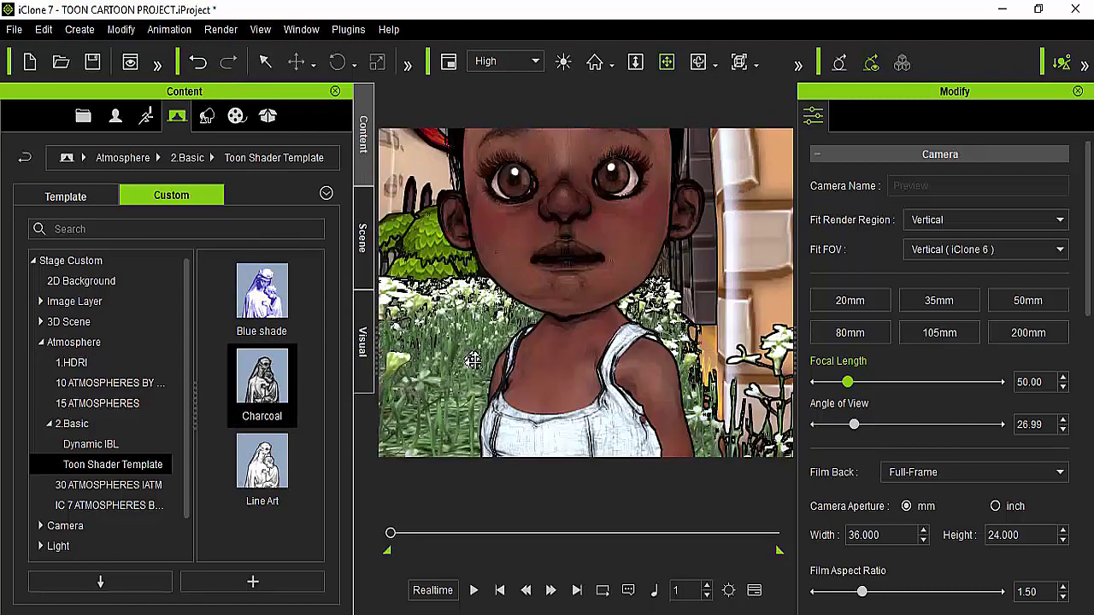
{"action": "scroll", "coordinate": [535, 248], "scroll_direction": "down", "scroll_amount": 3}
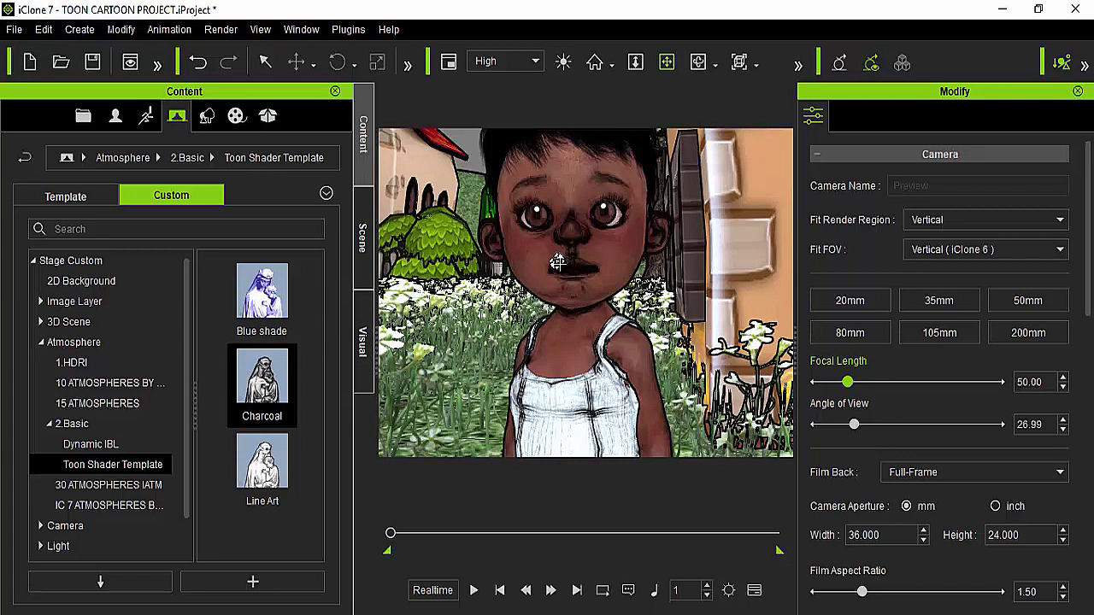
{"action": "left_click", "coordinate": [197, 62]}
- Apply the Line Art toon shader template to the scene and open its Toon Shader settings
{"action": "double_click", "coordinate": [265, 465]}
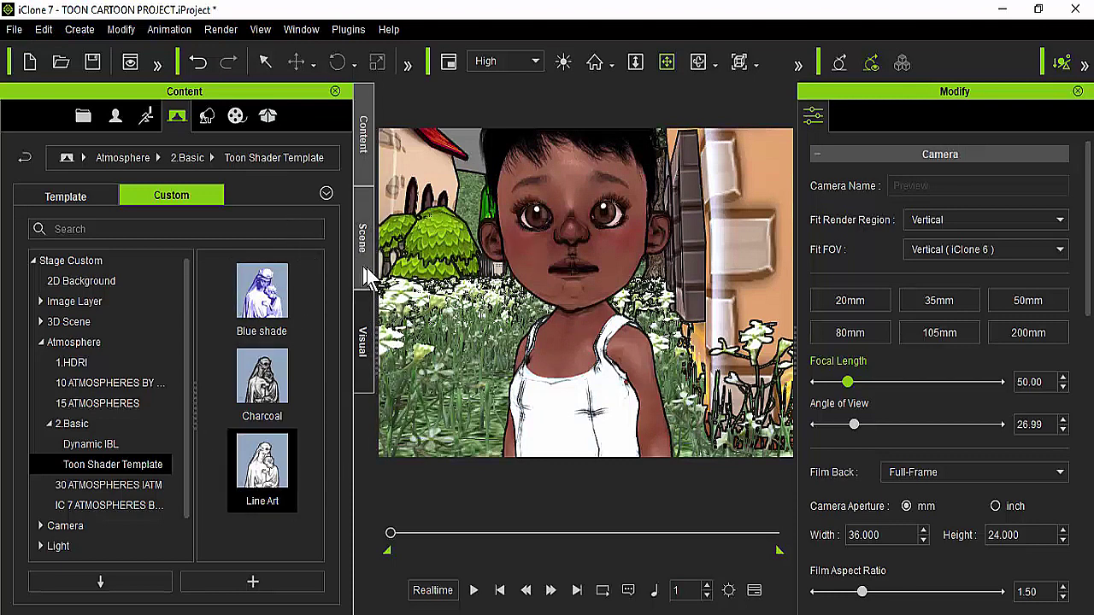
{"action": "left_click", "coordinate": [364, 339]}
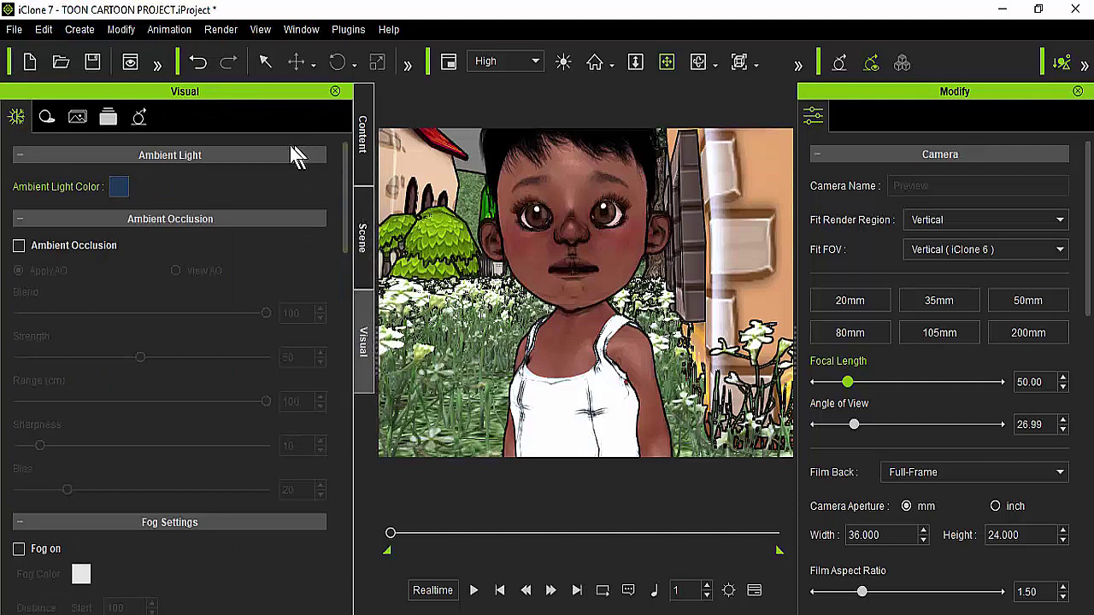
{"action": "left_click", "coordinate": [77, 122]}
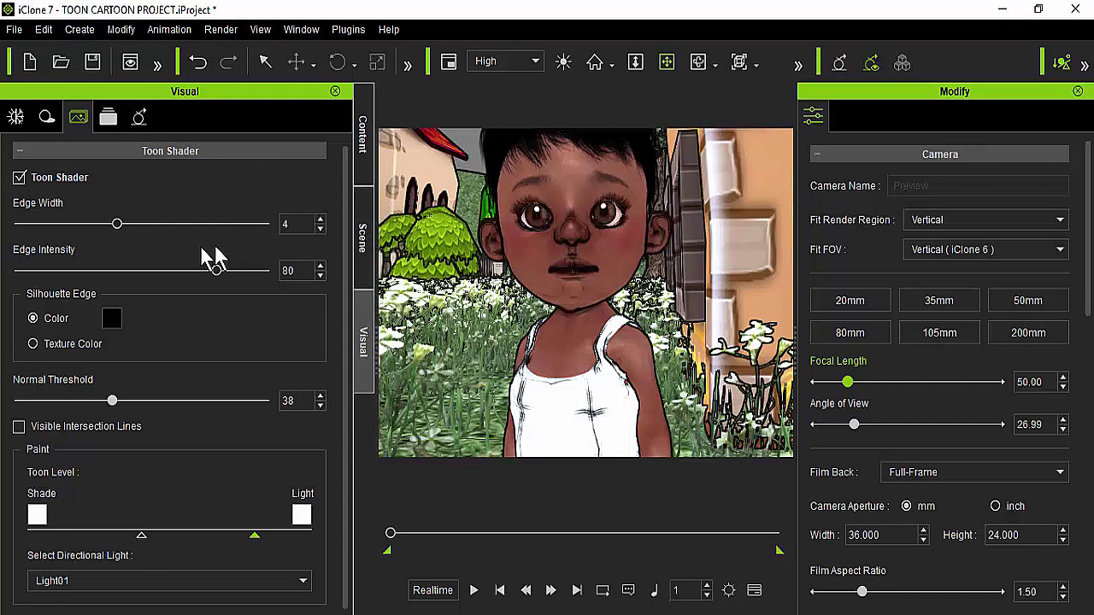
- Try out the toon shader's edge width and set its edge intensity to 42
{"action": "mouse_move", "coordinate": [128, 238]}
{"action": "left_mouse_down"}
{"action": "mouse_move", "coordinate": [285, 227]}
{"action": "mouse_move", "coordinate": [143, 230]}
{"action": "left_mouse_up"}
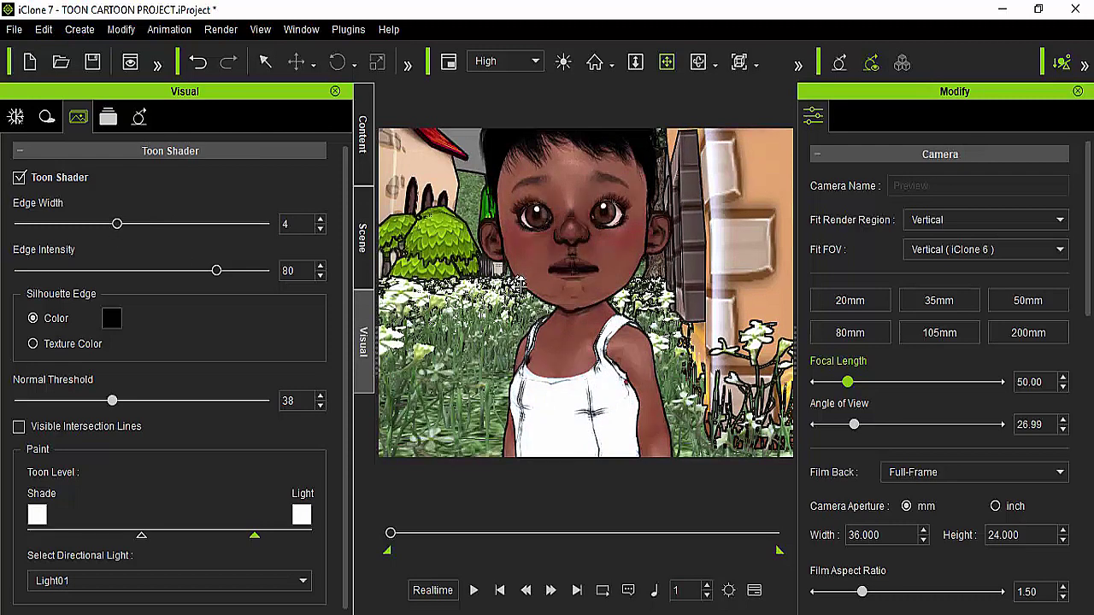
{"action": "scroll", "coordinate": [593, 276], "scroll_direction": "down", "scroll_amount": 10}
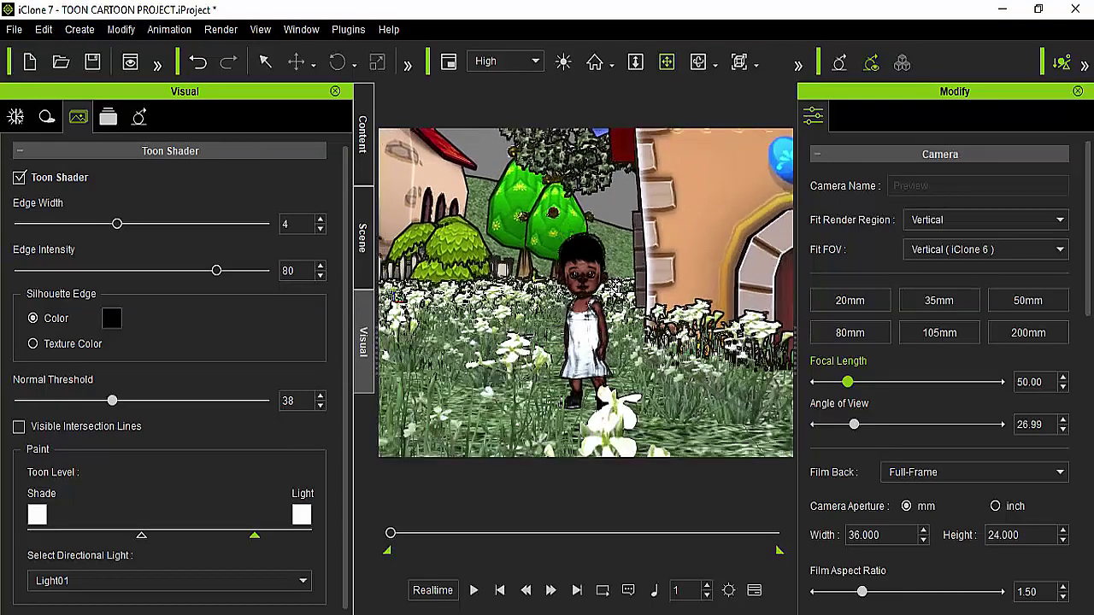
{"action": "scroll", "coordinate": [593, 276], "scroll_direction": "down", "scroll_amount": 5}
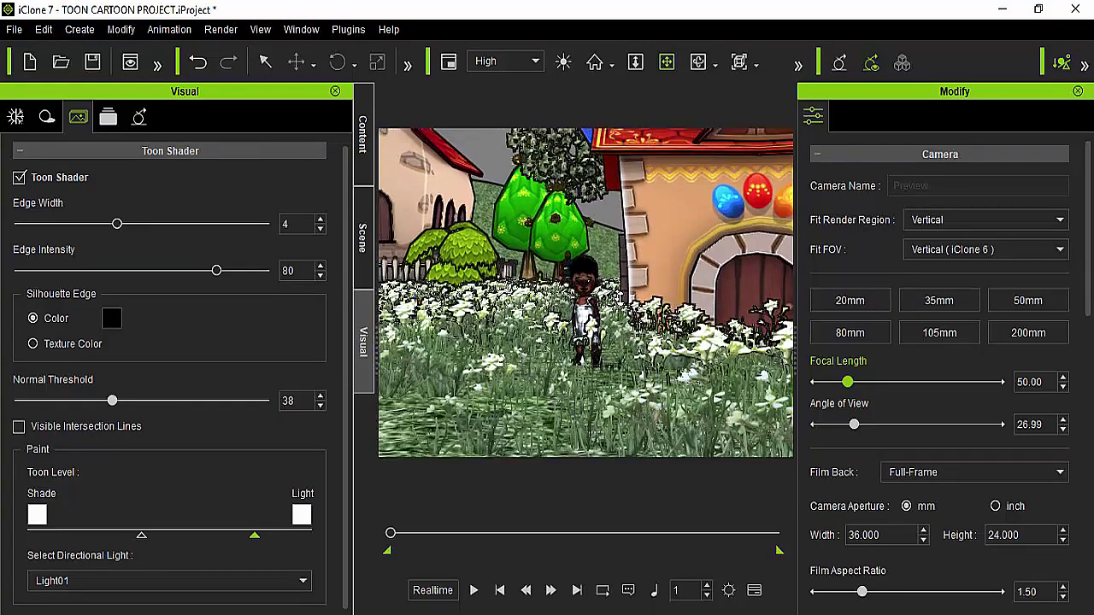
{"action": "scroll", "coordinate": [593, 276], "scroll_direction": "down", "scroll_amount": 3}
{"action": "scroll", "coordinate": [593, 276], "scroll_direction": "down", "scroll_amount": 2}
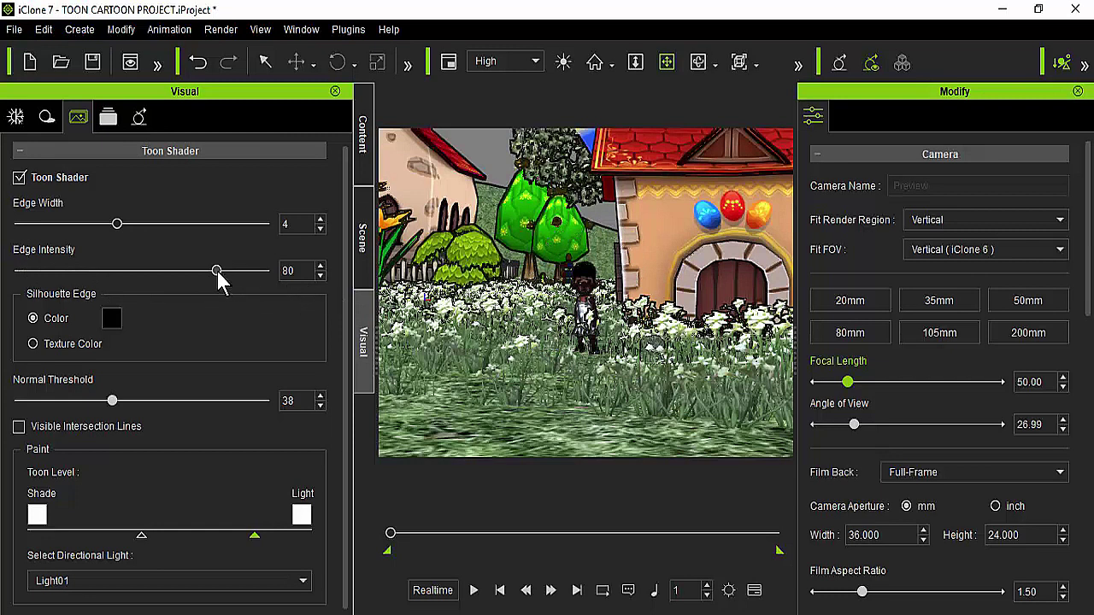
{"action": "left_click_drag", "start_coordinate": [217, 269], "coordinate": [124, 271]}
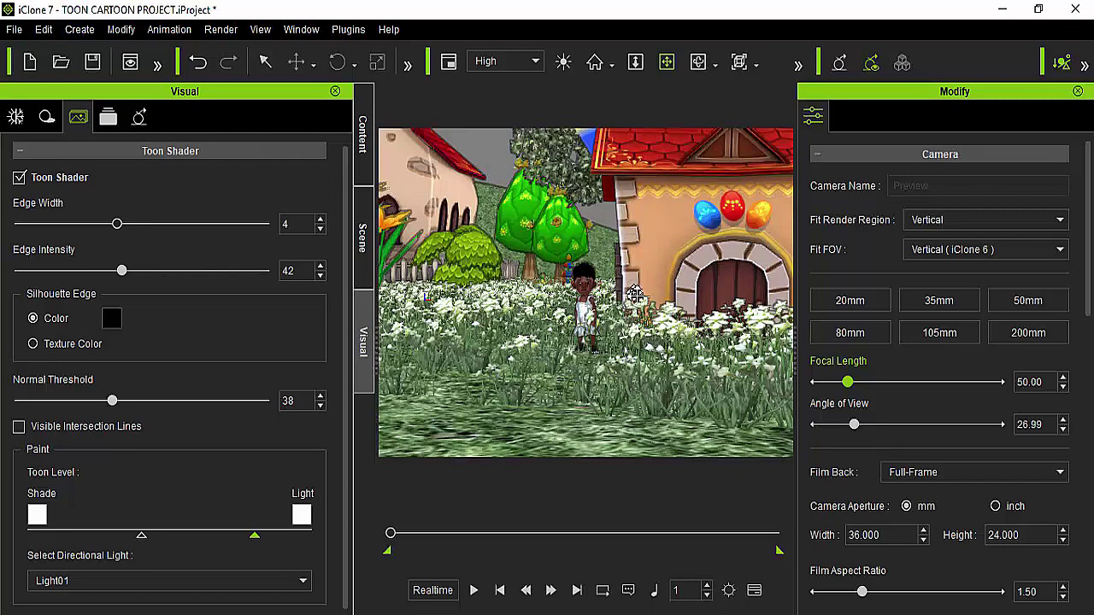
- Check the softened outlines on the girl up close and set the toon shader's normal threshold to 51
{"action": "scroll", "coordinate": [636, 295], "scroll_direction": "up", "scroll_amount": 10}
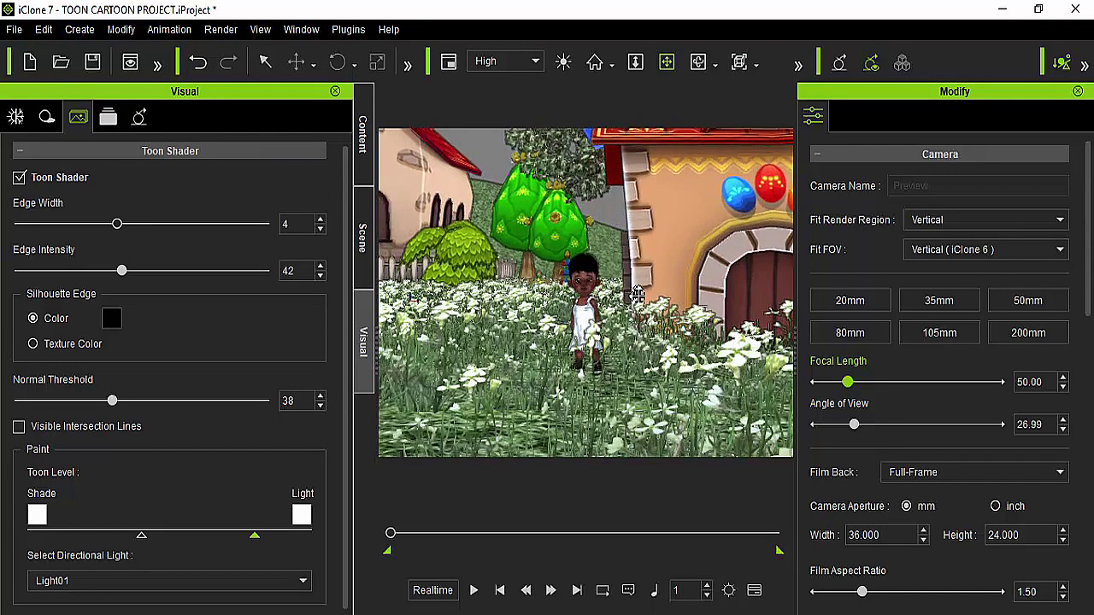
{"action": "scroll", "coordinate": [636, 295], "scroll_direction": "up", "scroll_amount": 10}
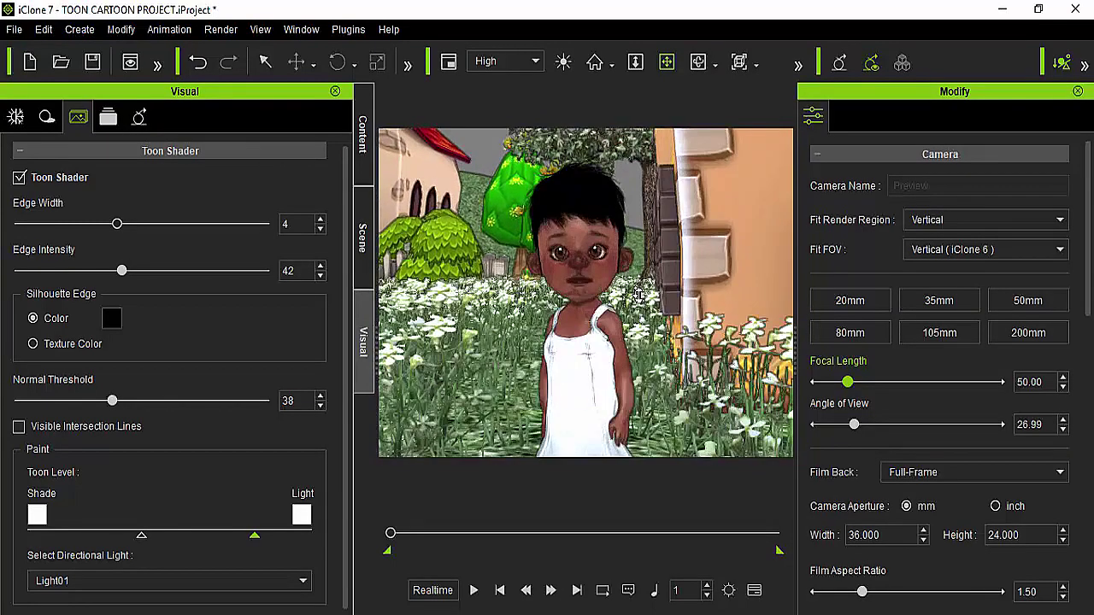
{"action": "scroll", "coordinate": [636, 295], "scroll_direction": "up", "scroll_amount": 4}
{"action": "scroll", "coordinate": [636, 295], "scroll_direction": "up", "scroll_amount": 4}
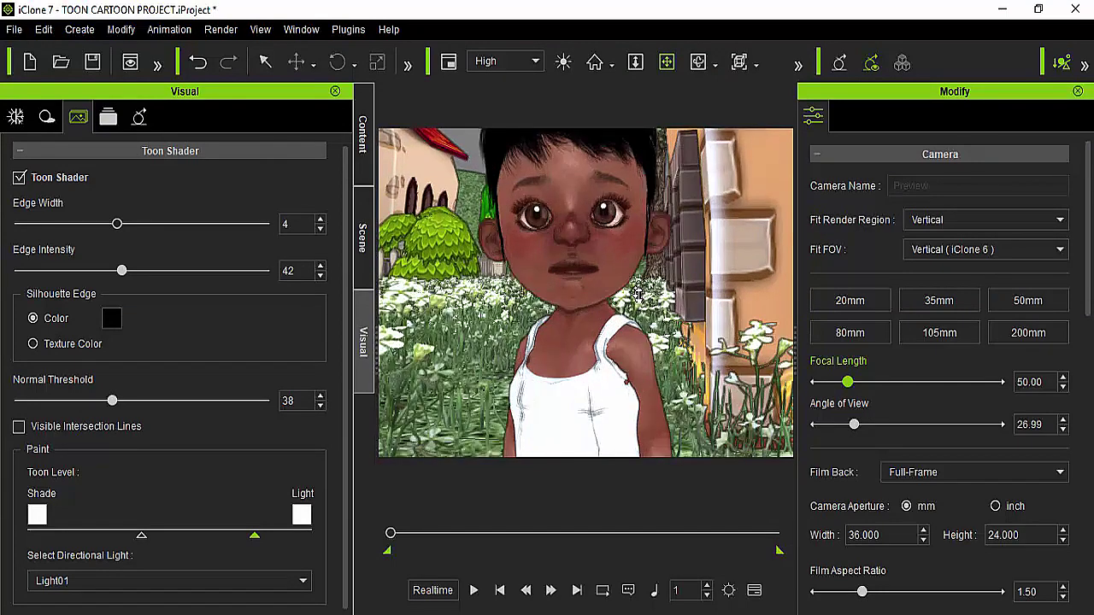
{"action": "scroll", "coordinate": [637, 294], "scroll_direction": "up", "scroll_amount": 4}
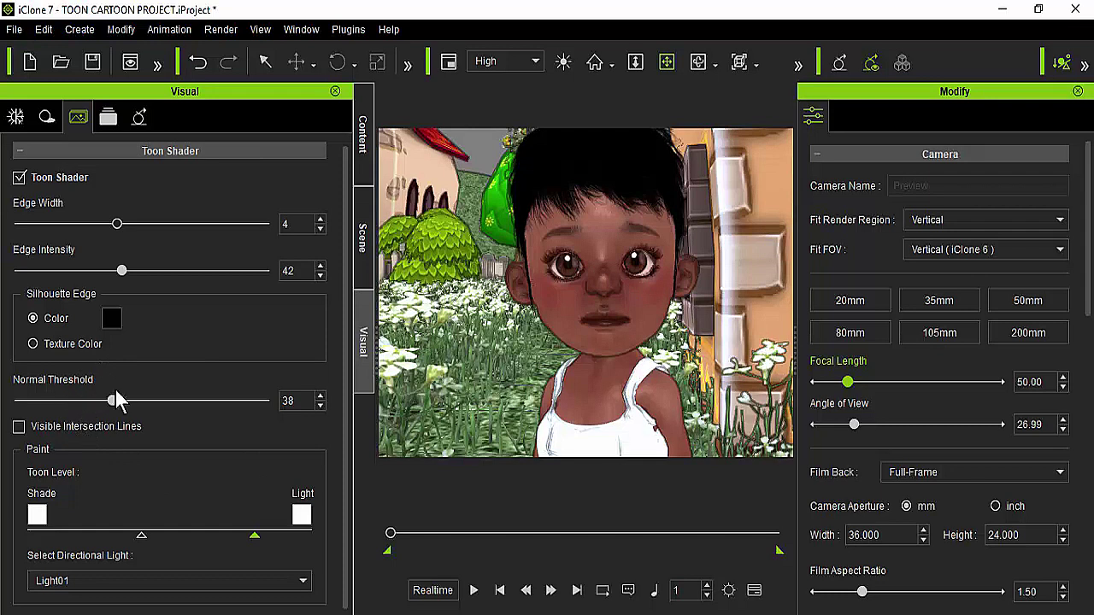
{"action": "mouse_move", "coordinate": [114, 401]}
{"action": "left_mouse_down"}
{"action": "mouse_move", "coordinate": [263, 415]}
{"action": "mouse_move", "coordinate": [11, 393]}
{"action": "mouse_move", "coordinate": [215, 394]}
{"action": "mouse_move", "coordinate": [115, 393]}
{"action": "left_mouse_up"}
{"action": "left_click_drag", "start_coordinate": [35, 379], "coordinate": [145, 401]}
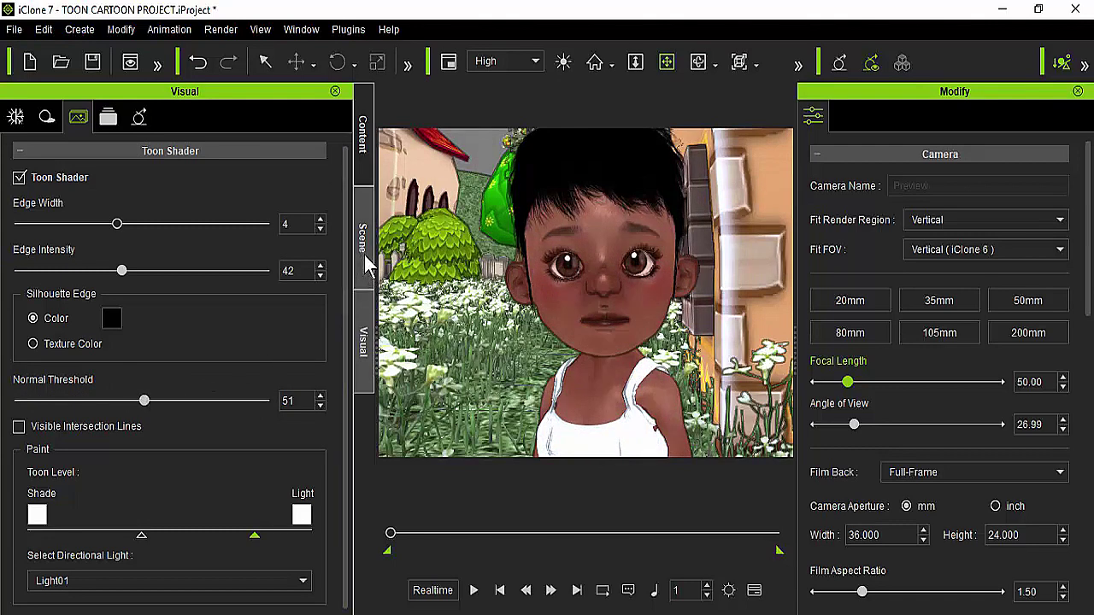
- Check which directional light the scene contains, and return to the Toon Shader settings
{"action": "left_click", "coordinate": [364, 260]}
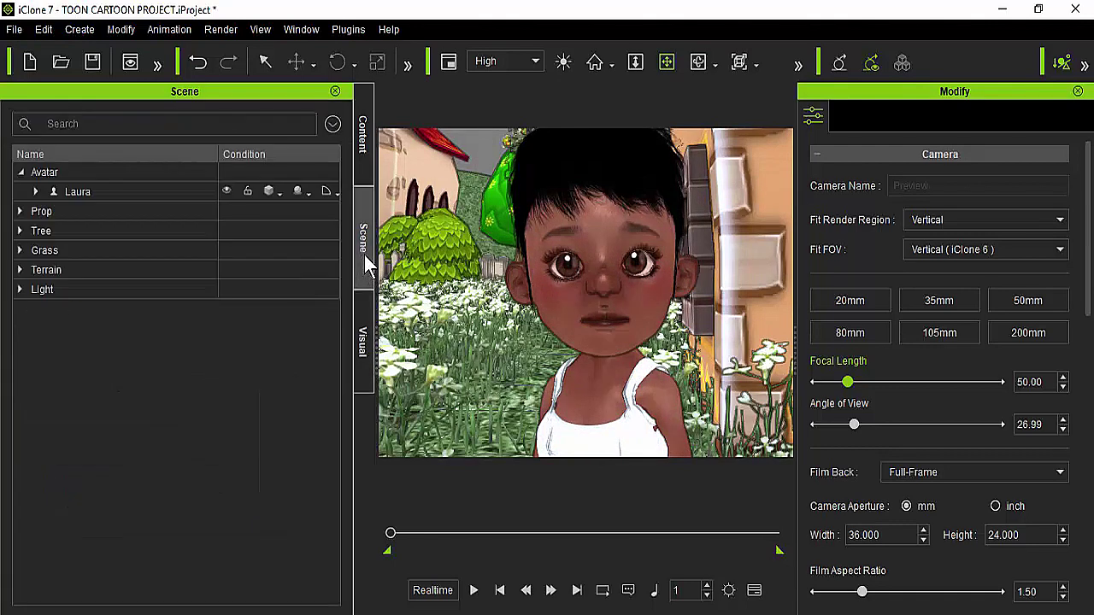
{"action": "left_click", "coordinate": [20, 291]}
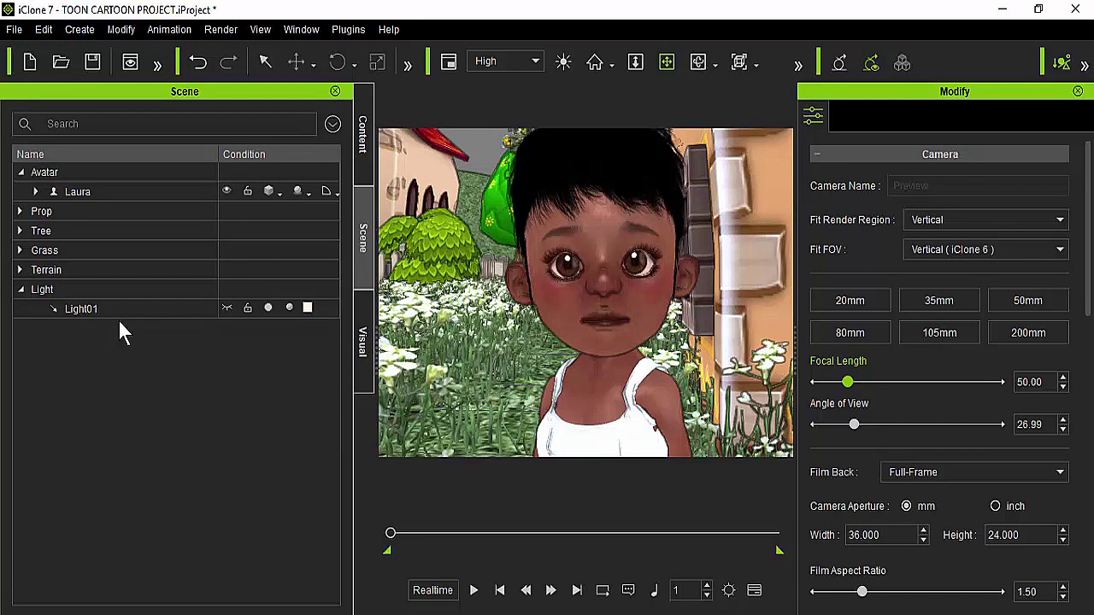
{"action": "left_click", "coordinate": [364, 340]}
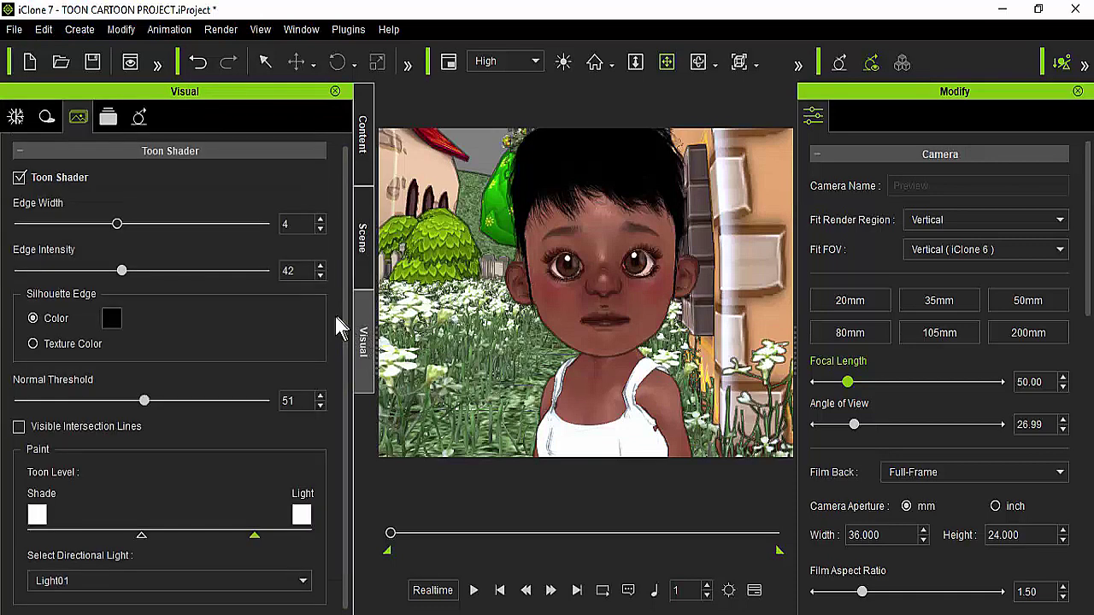
- Try the dark blue #00009c as the toon level's shade color and undo it
{"action": "left_click", "coordinate": [39, 516]}
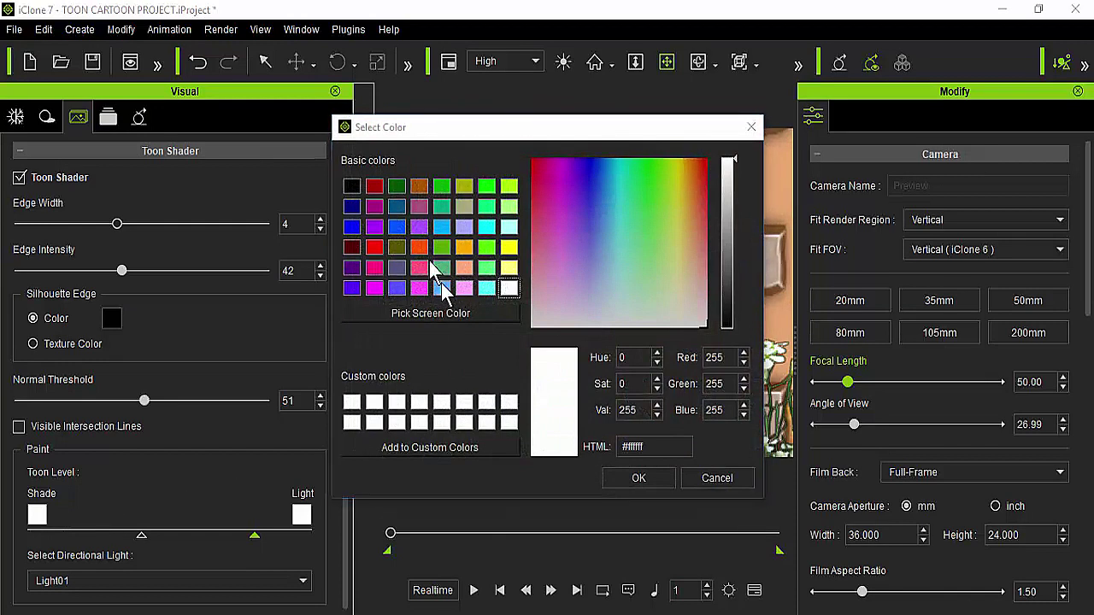
{"action": "left_click", "coordinate": [352, 227]}
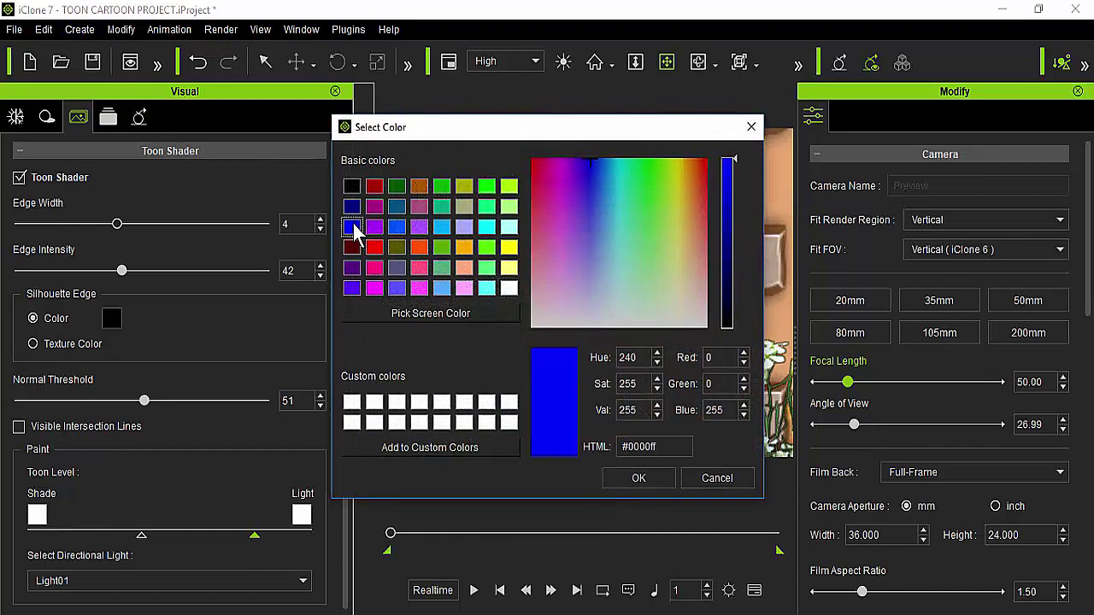
{"action": "left_click", "coordinate": [729, 233]}
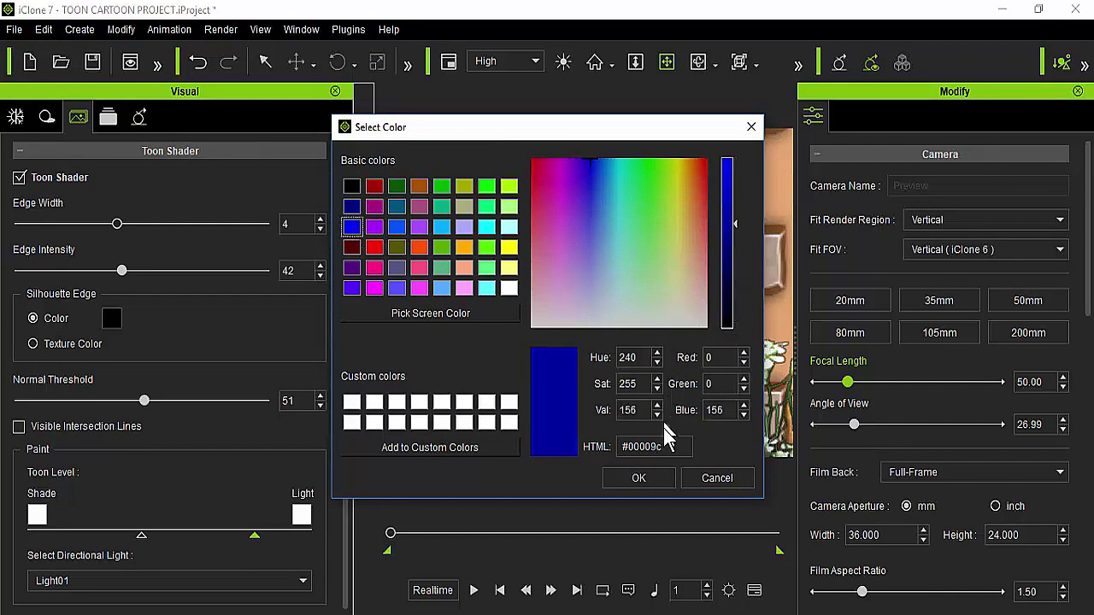
{"action": "left_click", "coordinate": [643, 479]}
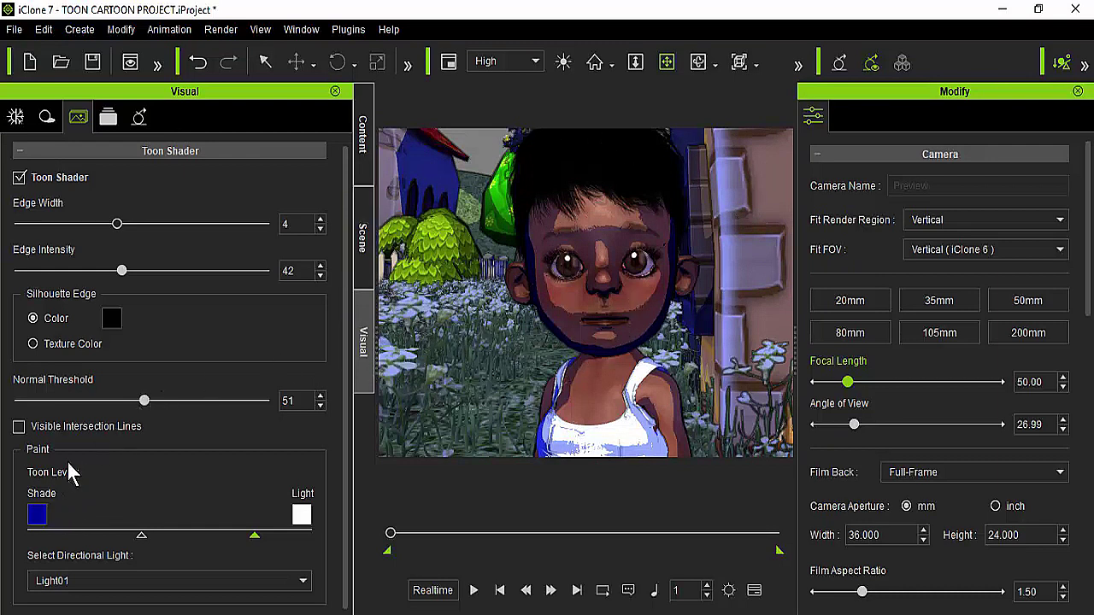
{"action": "left_click", "coordinate": [199, 61]}
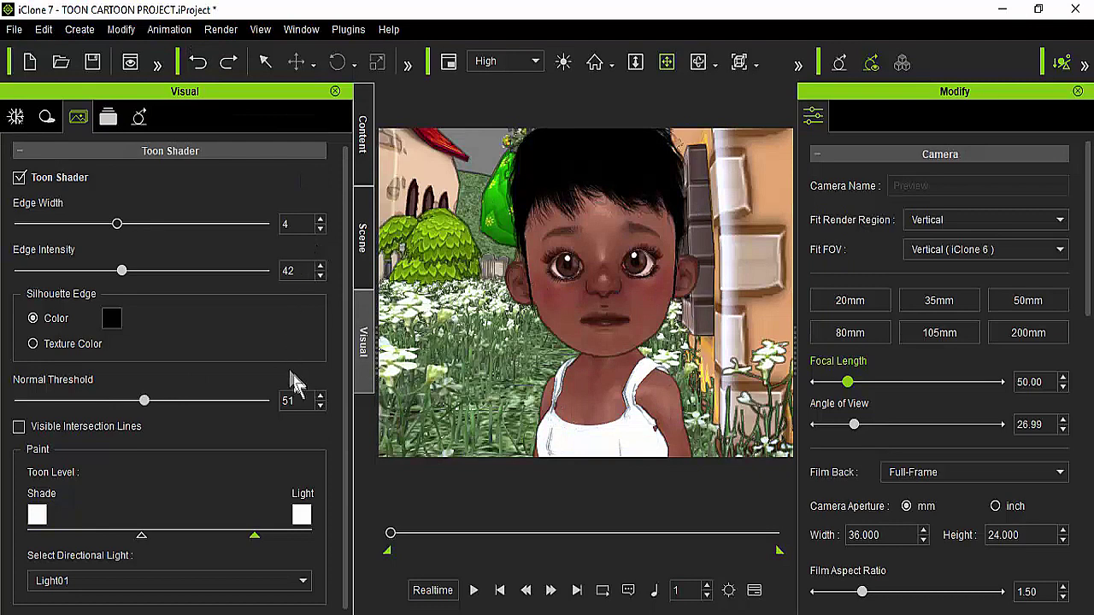
- Set the toon level's shade color to light green #d7ffb8
{"action": "left_click", "coordinate": [37, 514]}
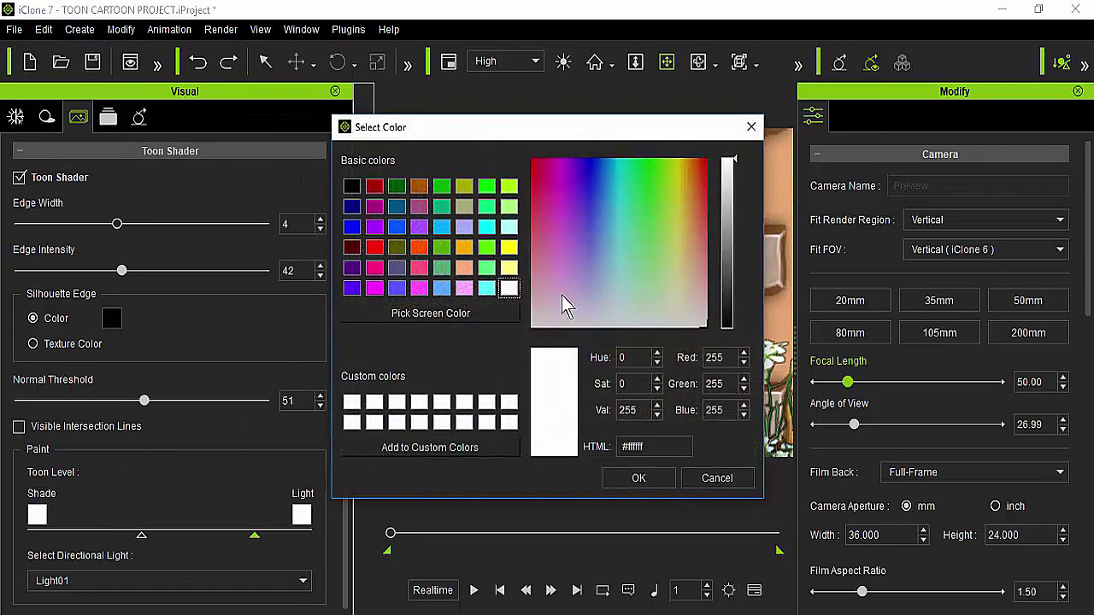
{"action": "left_click", "coordinate": [662, 281]}
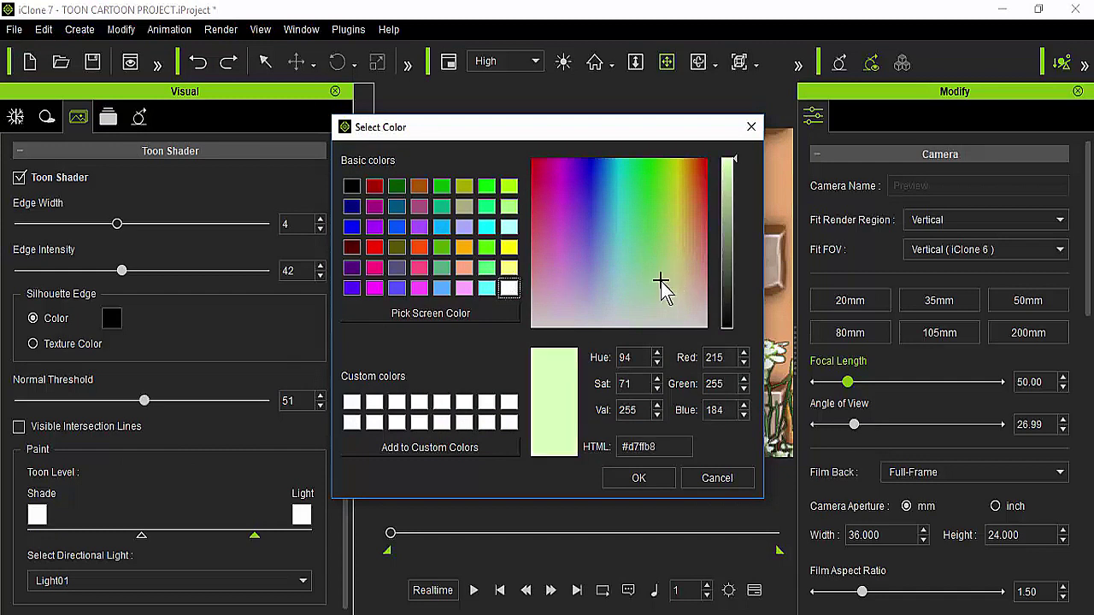
{"action": "left_click", "coordinate": [639, 478]}
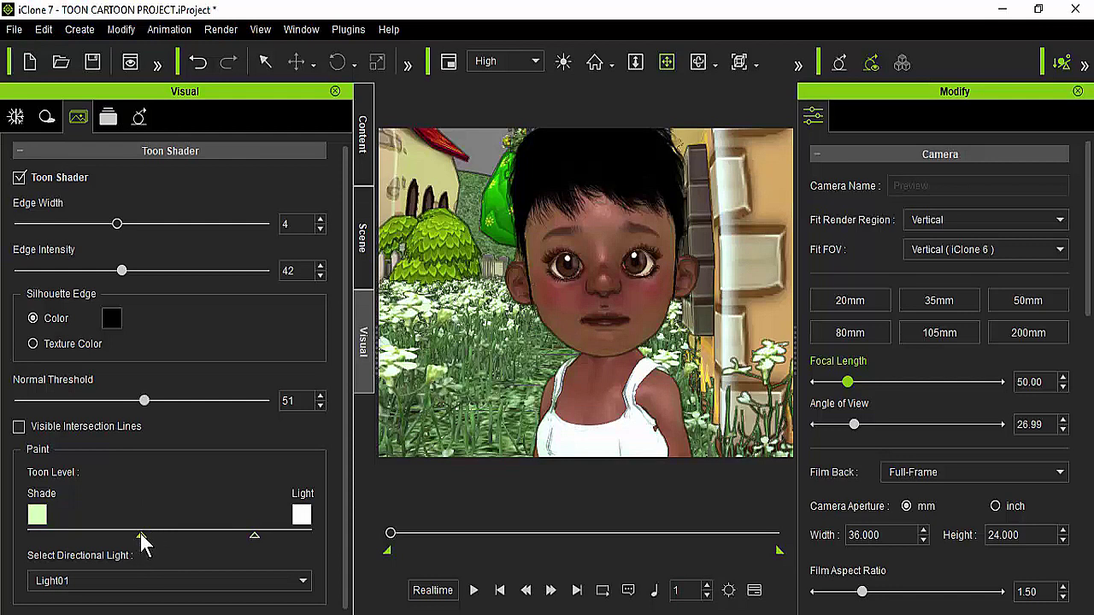
- Shift the toon level's two markers slightly toward the shade end, and view the light color without changing it
{"action": "mouse_move", "coordinate": [127, 533]}
{"action": "left_mouse_down"}
{"action": "mouse_move", "coordinate": [5, 522]}
{"action": "mouse_move", "coordinate": [308, 522]}
{"action": "mouse_move", "coordinate": [77, 519]}
{"action": "mouse_move", "coordinate": [120, 526]}
{"action": "left_mouse_up"}
{"action": "left_click_drag", "start_coordinate": [254, 536], "coordinate": [193, 534]}
{"action": "left_click_drag", "start_coordinate": [307, 548], "coordinate": [252, 547]}
{"action": "left_click", "coordinate": [300, 517]}
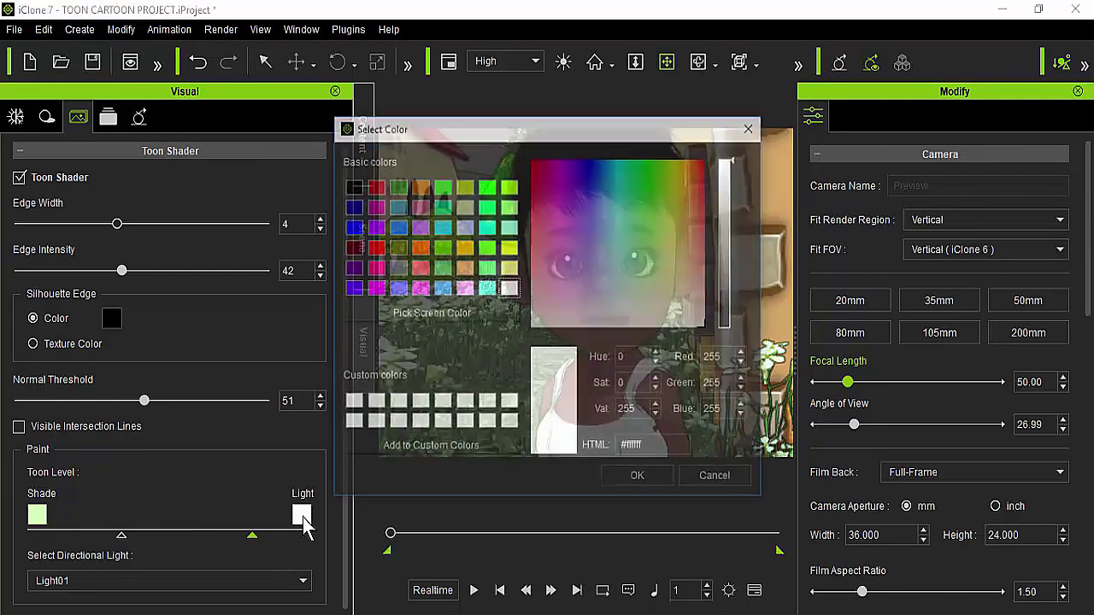
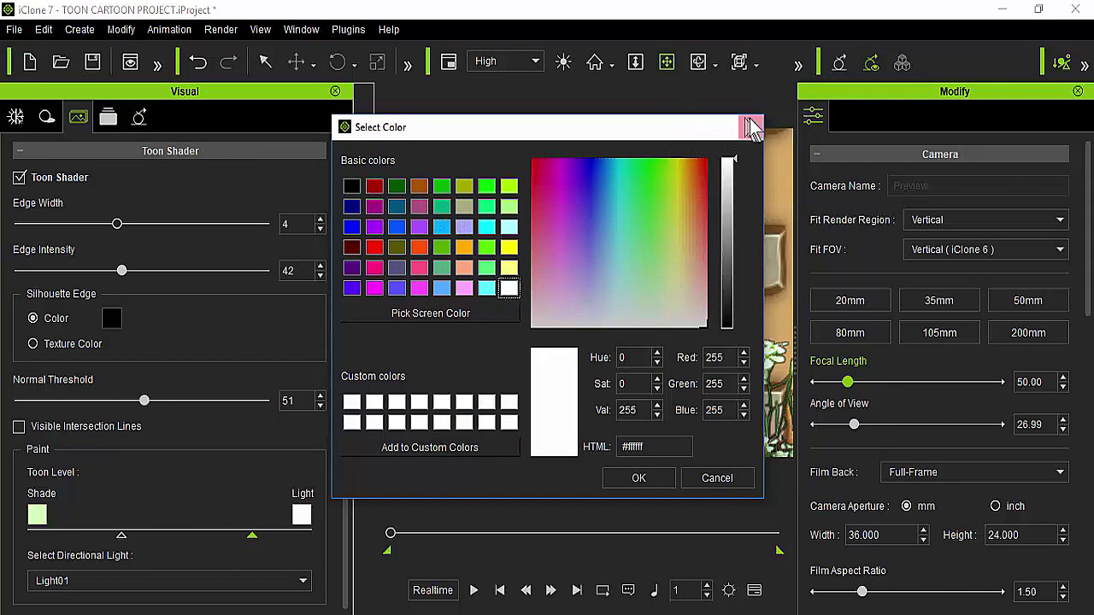
{"action": "left_click", "coordinate": [751, 126]}
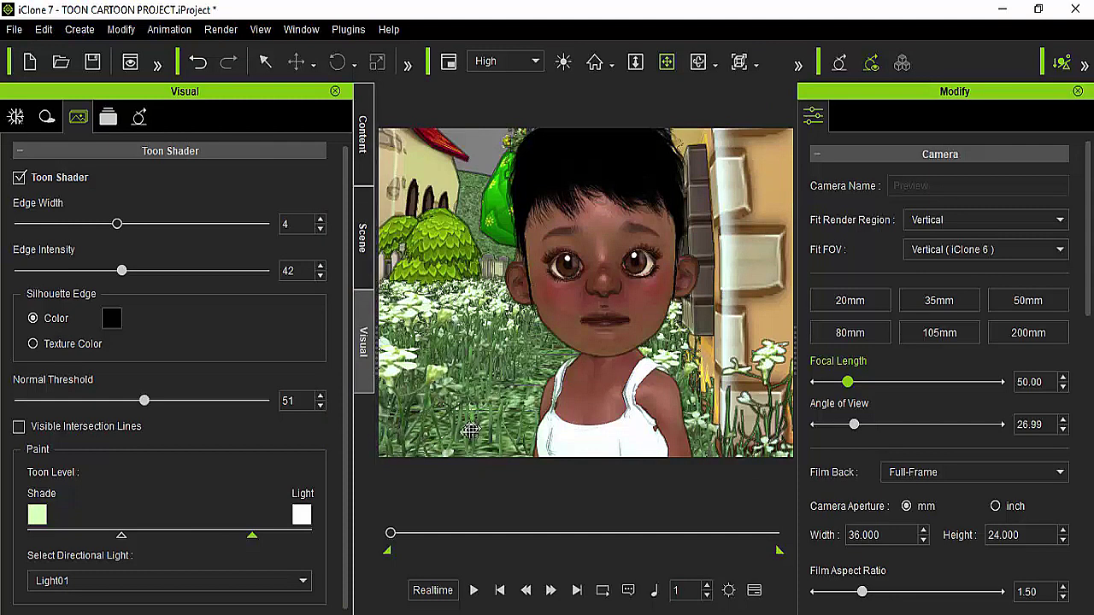
- Select the girl avatar and pick her head skin material for editing
{"action": "left_click", "coordinate": [621, 312]}
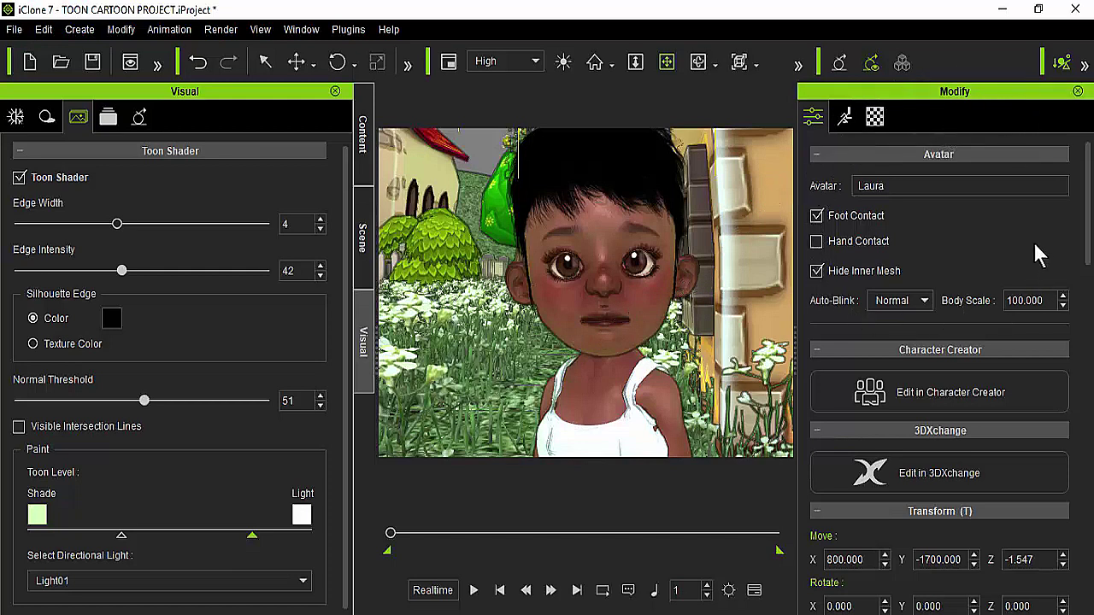
{"action": "left_click", "coordinate": [875, 118]}
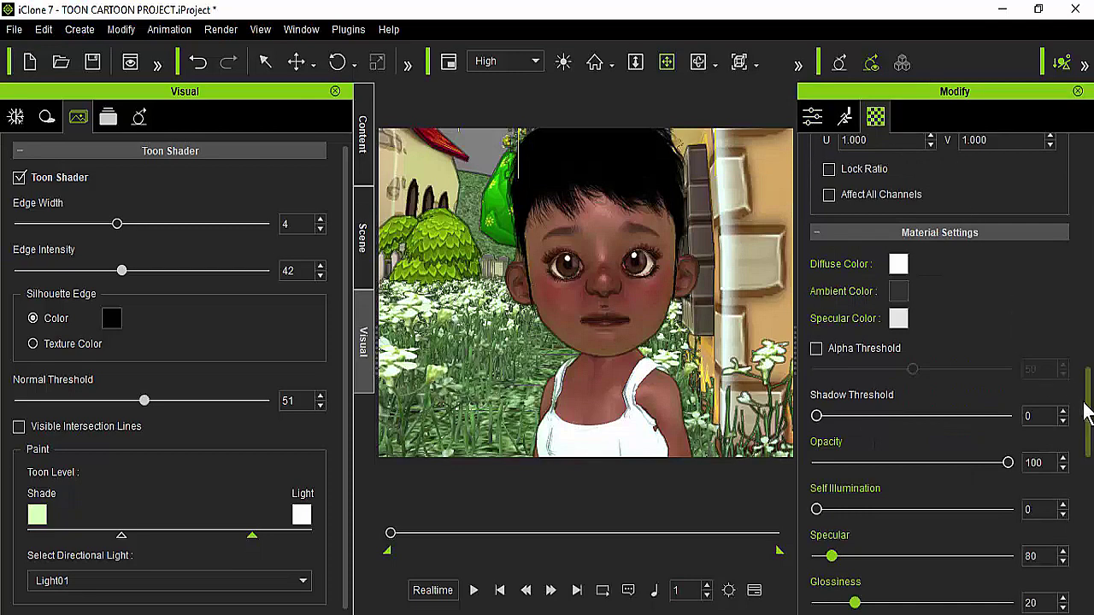
{"action": "left_click_drag", "start_coordinate": [1089, 401], "coordinate": [1089, 174]}
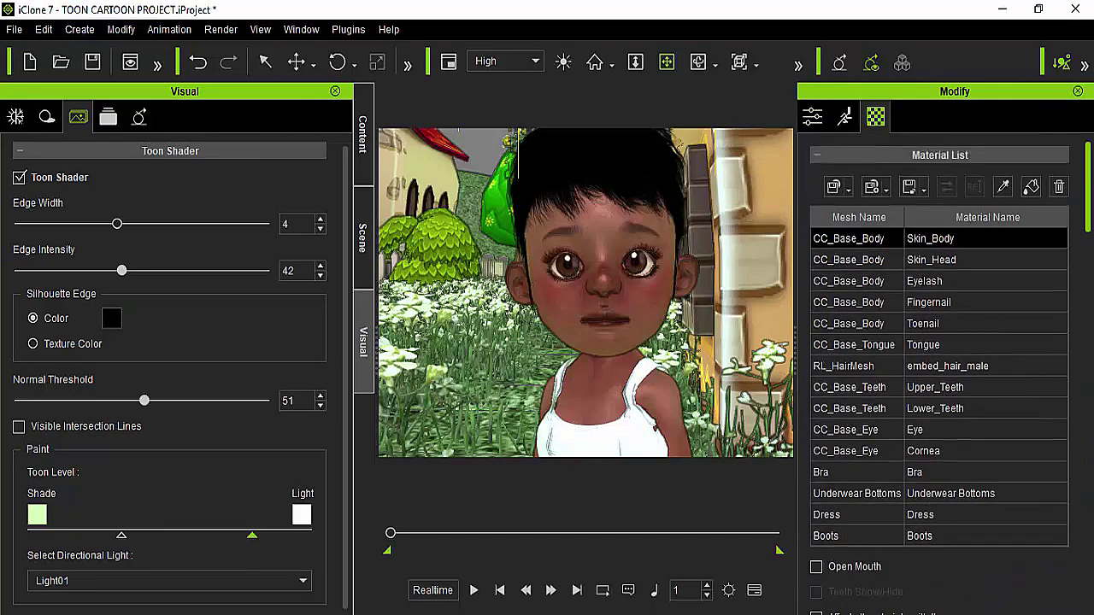
{"action": "left_click", "coordinate": [1004, 188]}
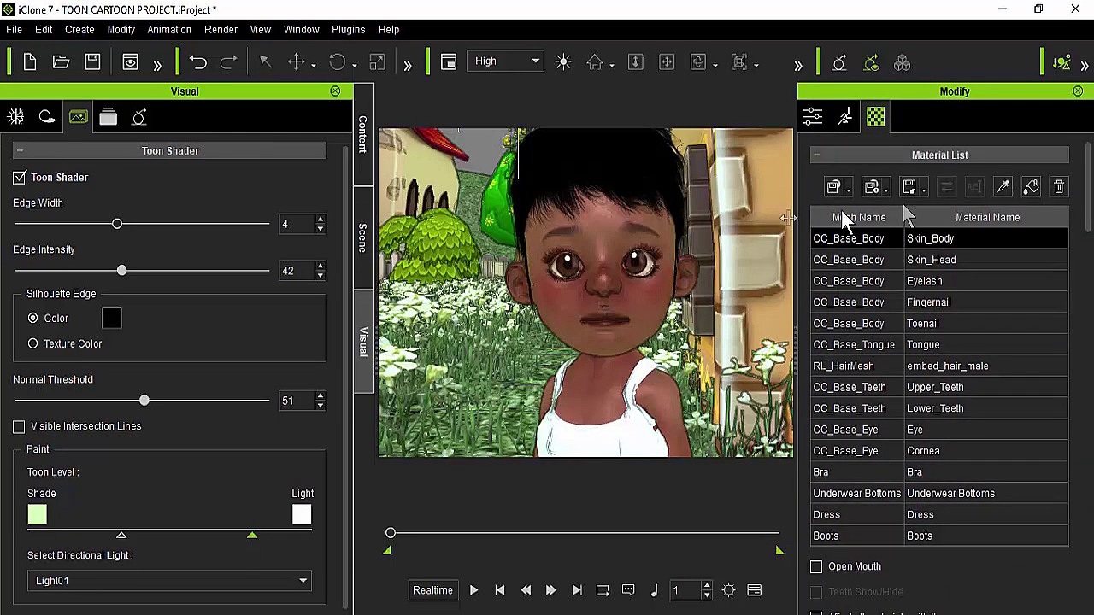
{"action": "left_click", "coordinate": [617, 238]}
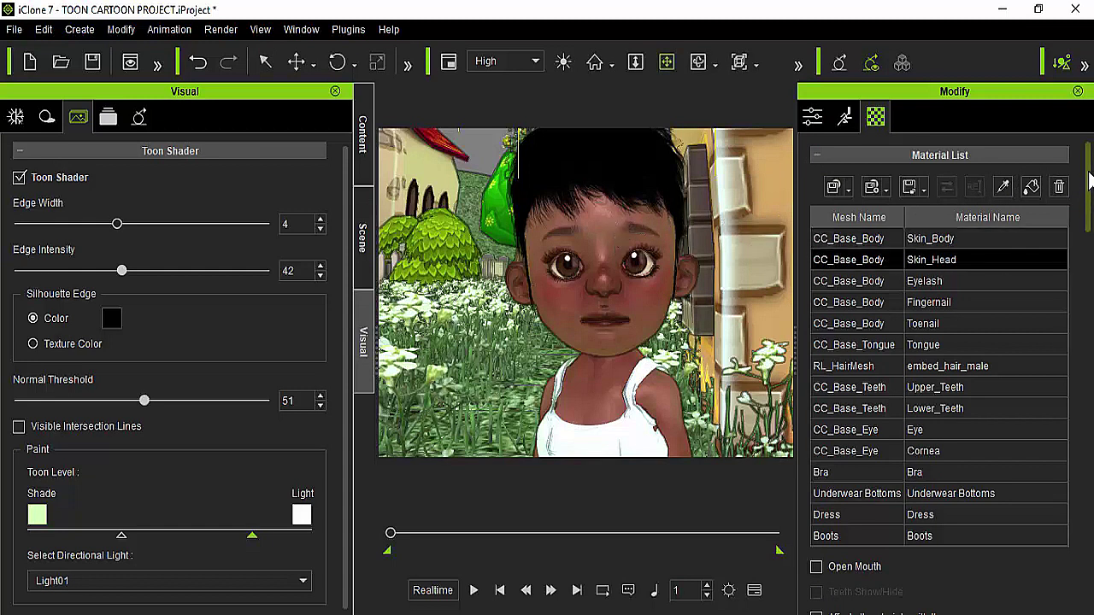
{"action": "left_click", "coordinate": [1004, 188]}
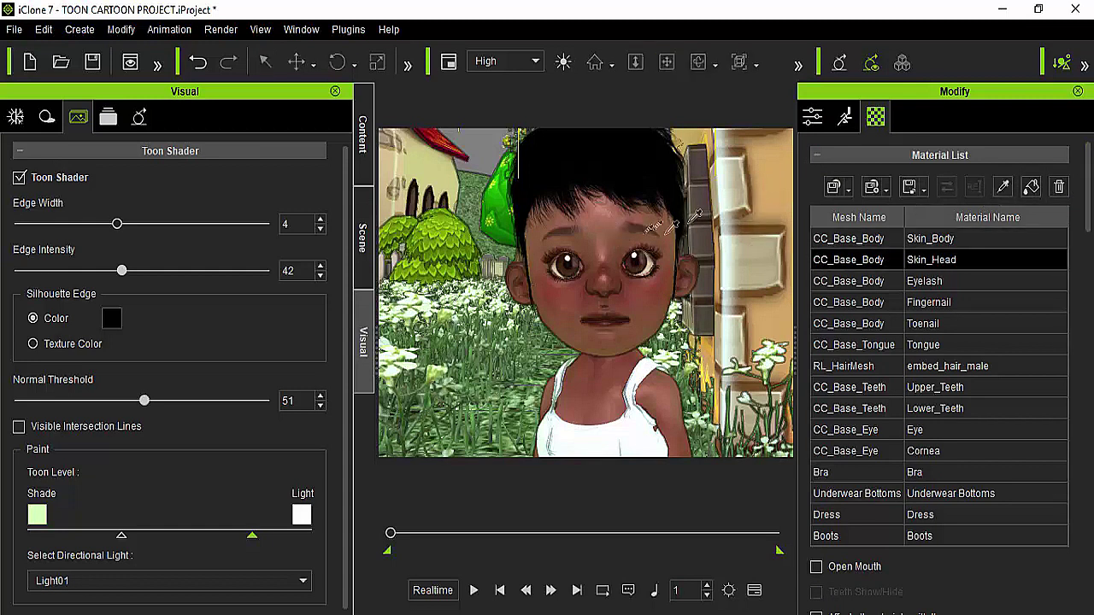
{"action": "left_click", "coordinate": [605, 231]}
- Set the head skin material's Self Illumination to 100, and its Specular and Glossiness to 0
{"action": "left_click_drag", "start_coordinate": [1089, 190], "coordinate": [1089, 430]}
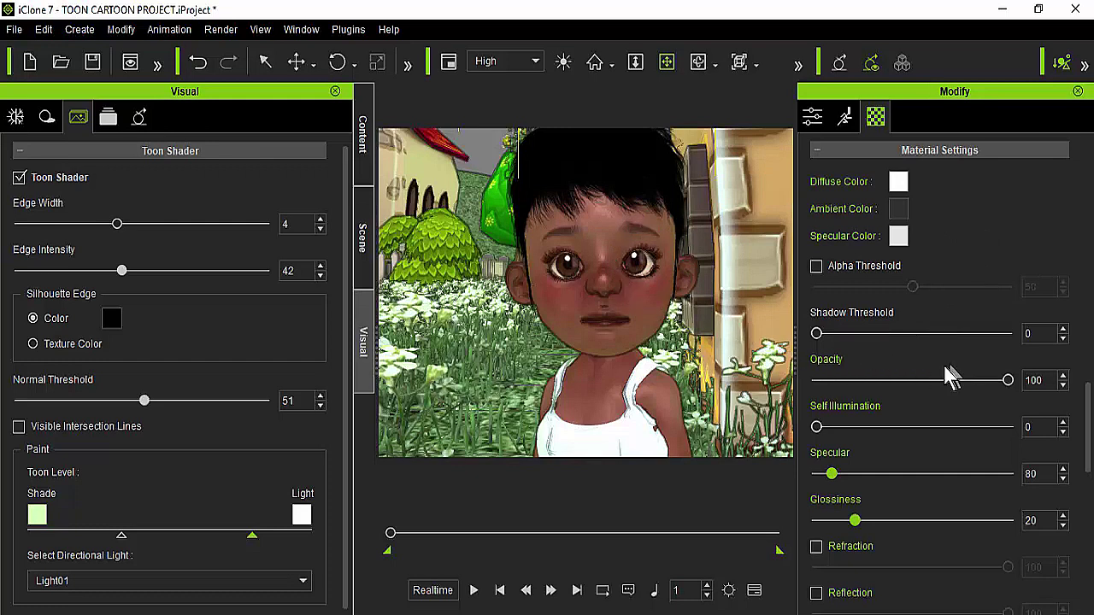
{"action": "scroll", "coordinate": [946, 373], "scroll_direction": "down", "scroll_amount": 1}
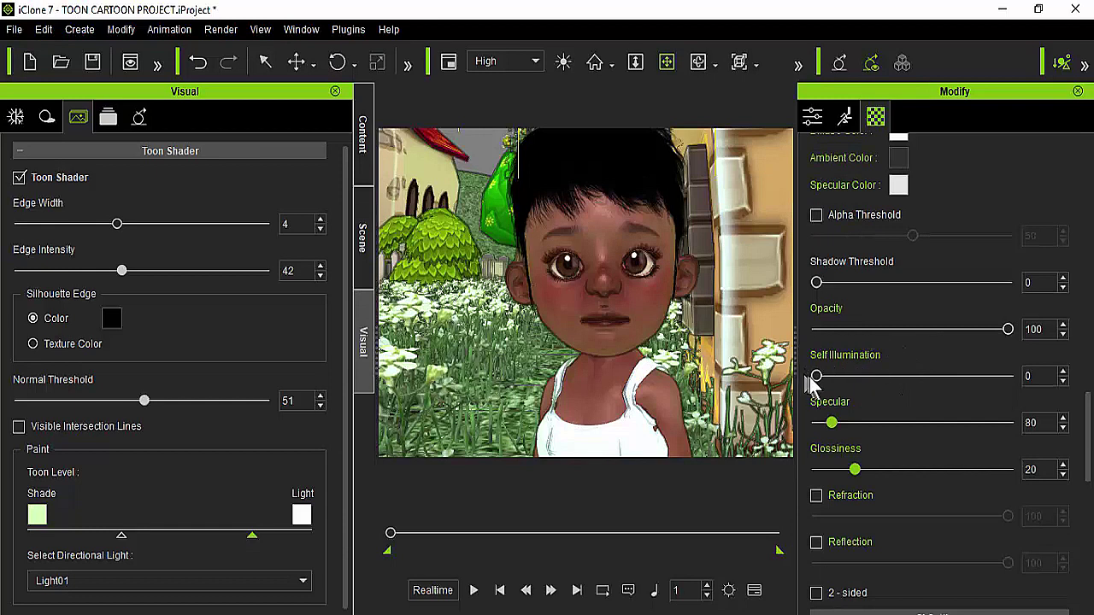
{"action": "left_click_drag", "start_coordinate": [816, 376], "coordinate": [786, 396]}
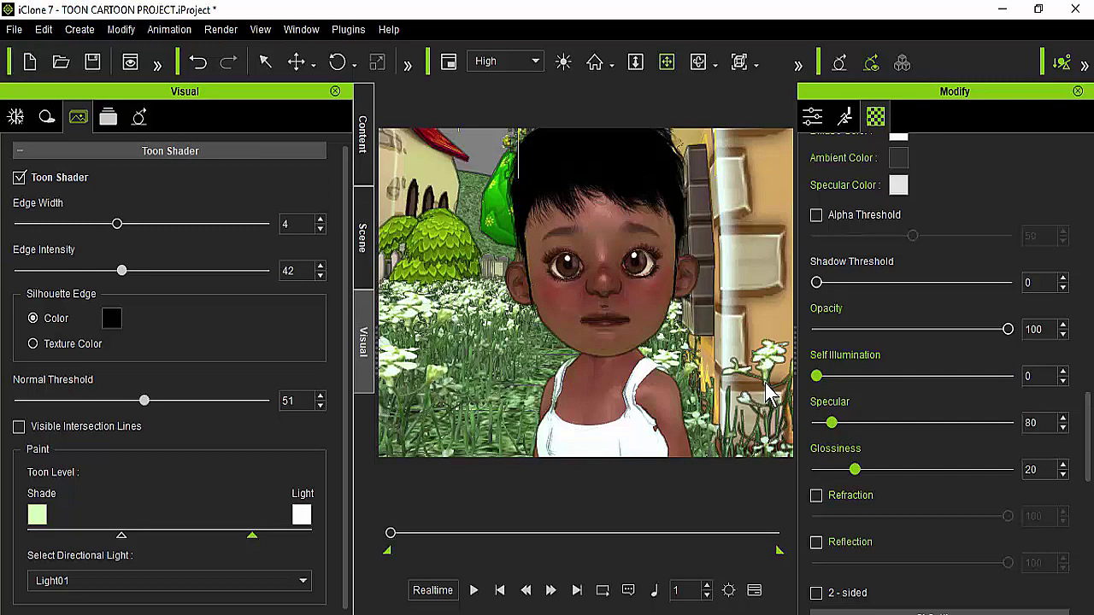
{"action": "scroll", "coordinate": [662, 329], "scroll_direction": "up", "scroll_amount": 3}
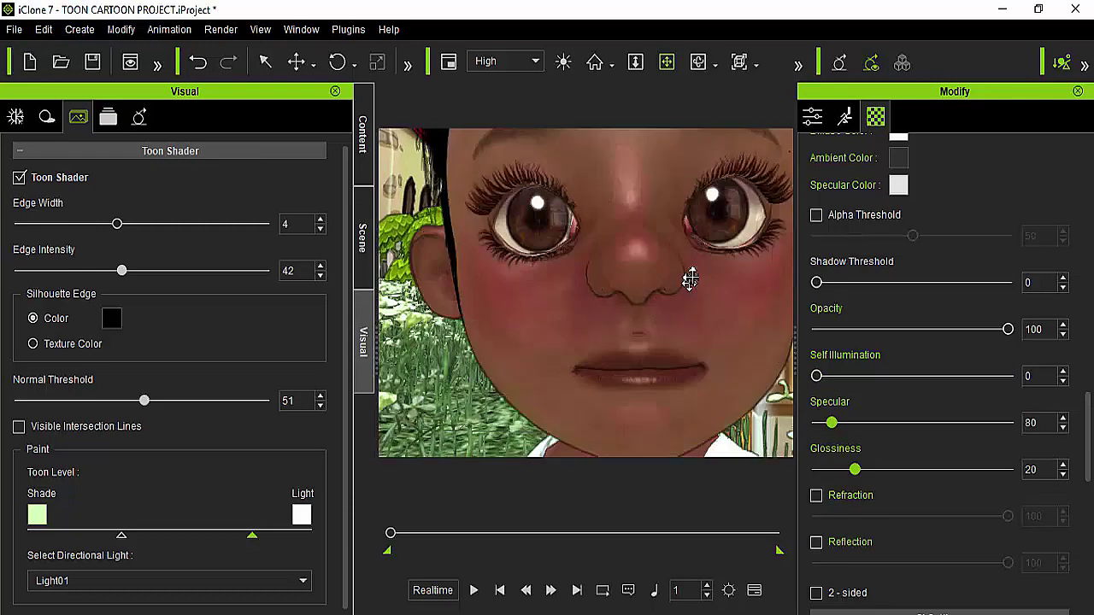
{"action": "right_click_drag", "start_coordinate": [690, 279], "coordinate": [637, 279]}
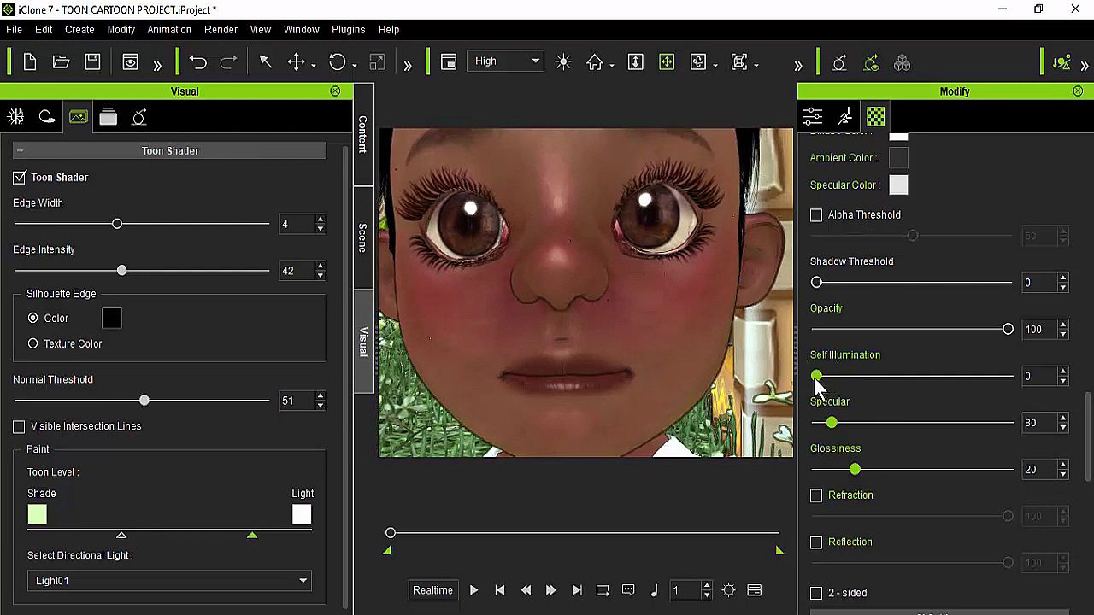
{"action": "left_click_drag", "start_coordinate": [832, 379], "coordinate": [1034, 377]}
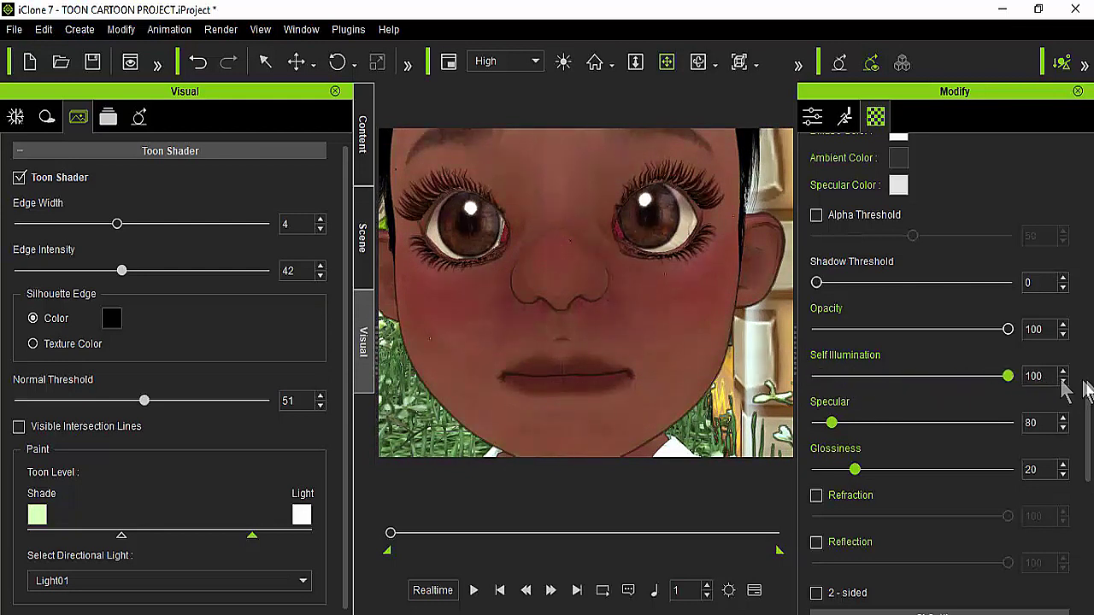
{"action": "left_click_drag", "start_coordinate": [831, 422], "coordinate": [791, 431]}
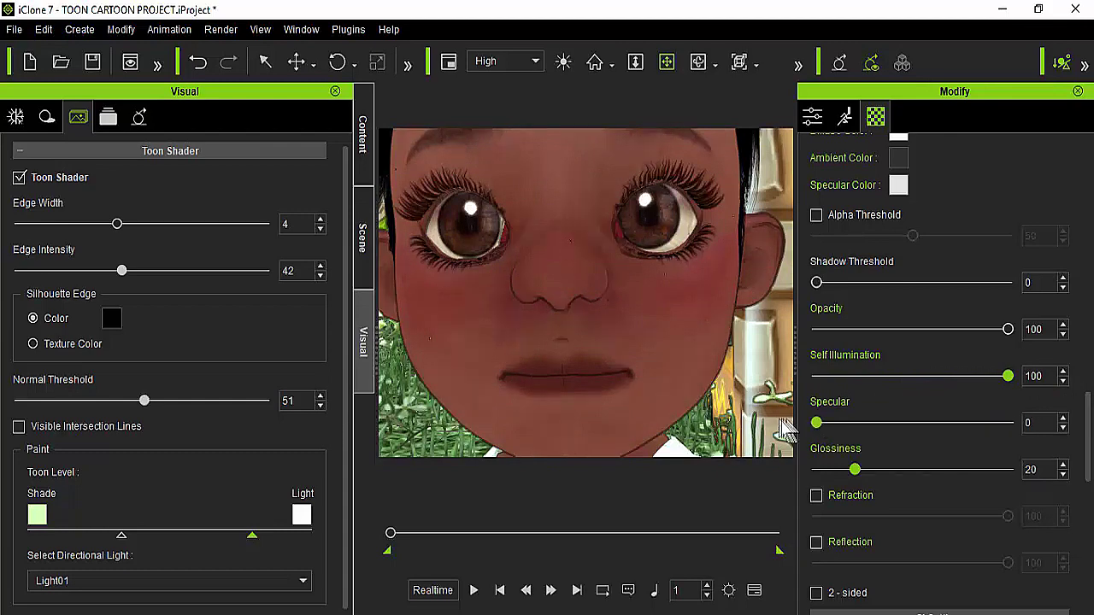
{"action": "left_click_drag", "start_coordinate": [855, 470], "coordinate": [757, 469]}
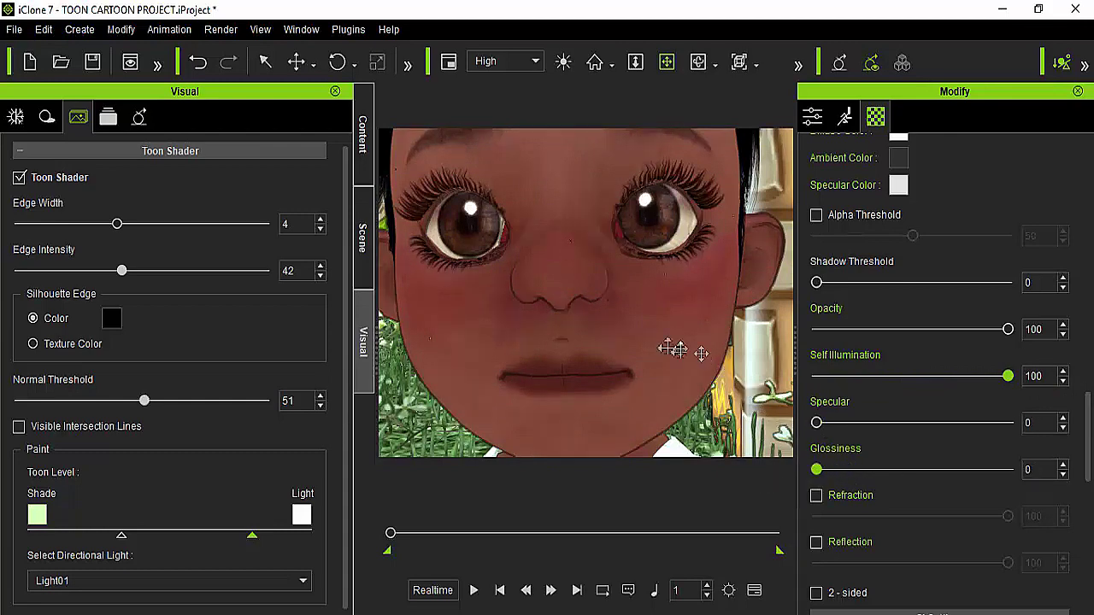
- Pick the girl's body skin material and set Self Illumination to 100, with Specular and Glossiness at 0
{"action": "middle_click_drag", "start_coordinate": [635, 367], "coordinate": [667, 248]}
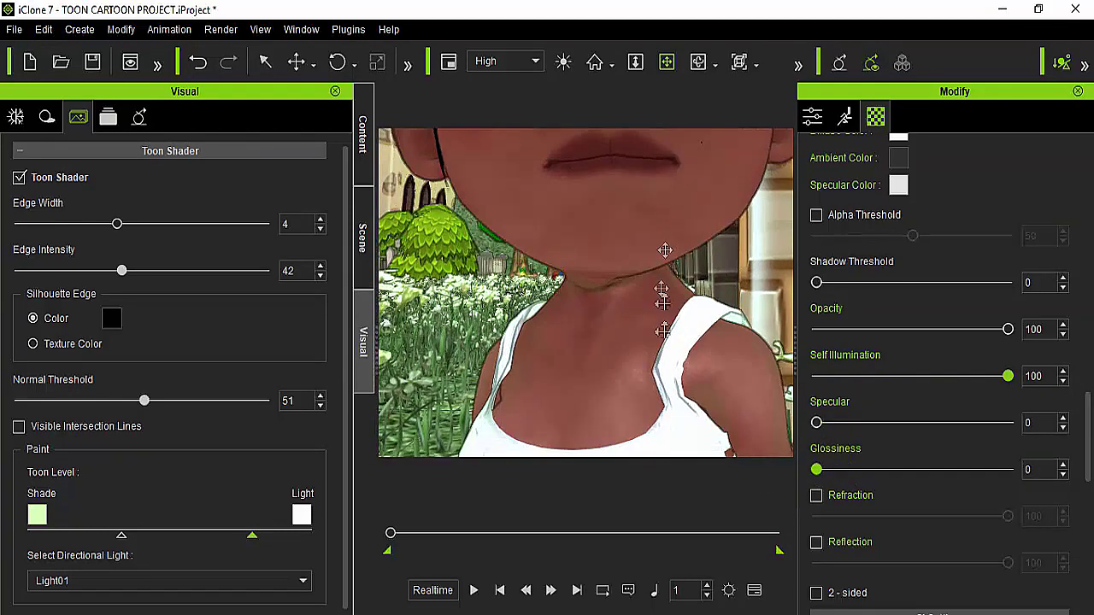
{"action": "left_click_drag", "start_coordinate": [1088, 431], "coordinate": [1081, 457]}
{"action": "left_click", "coordinate": [1002, 186]}
{"action": "left_click", "coordinate": [617, 335]}
{"action": "left_click_drag", "start_coordinate": [815, 357], "coordinate": [1086, 389]}
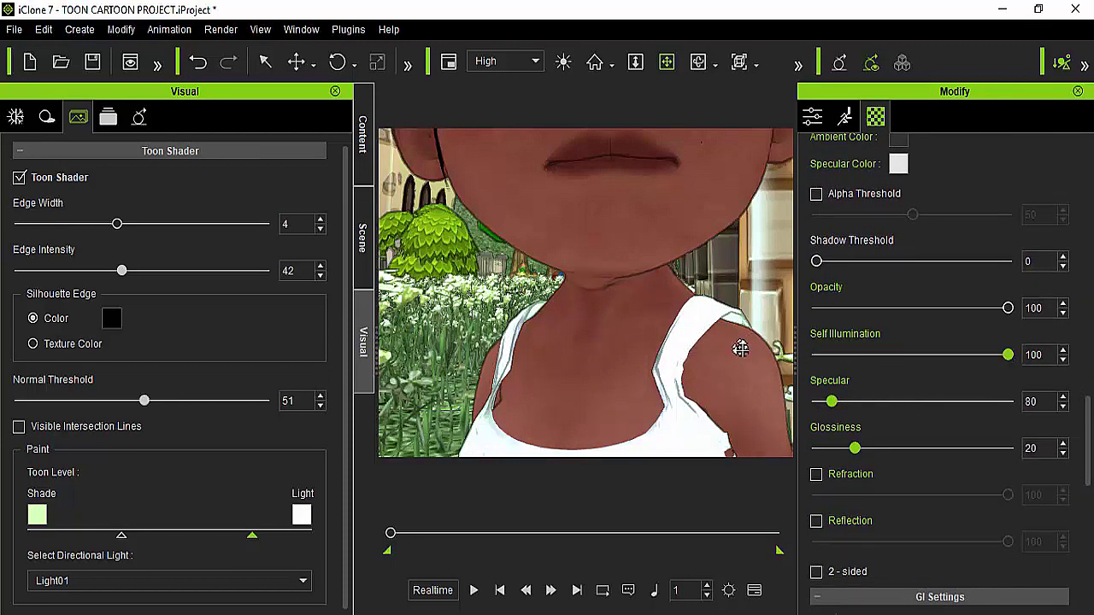
{"action": "left_click_drag", "start_coordinate": [829, 400], "coordinate": [781, 401]}
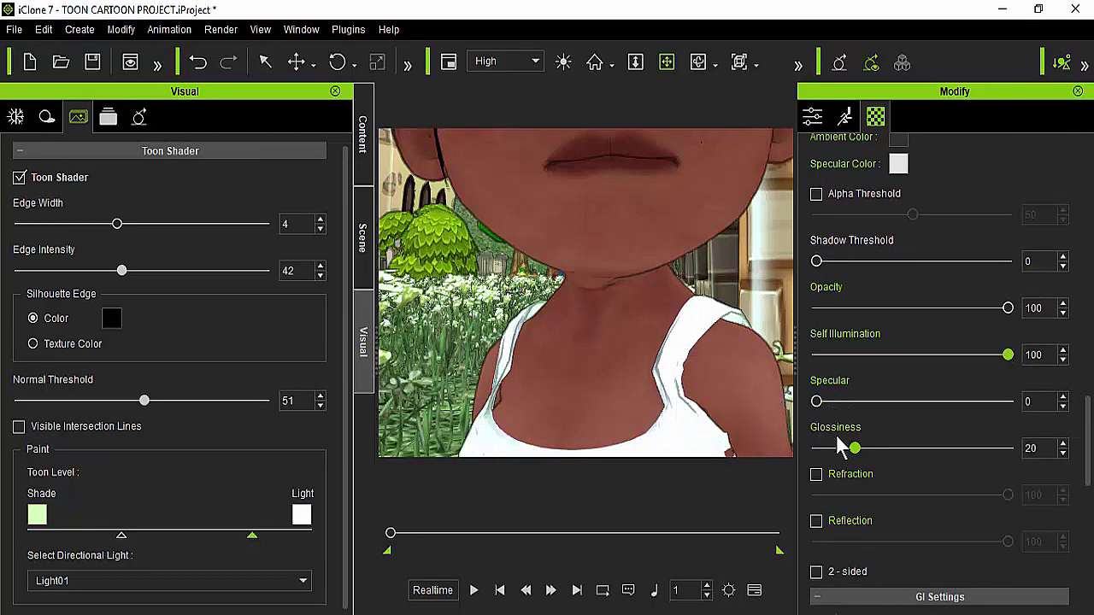
{"action": "left_click_drag", "start_coordinate": [852, 449], "coordinate": [749, 439]}
- Select the house with the painted eggs and set its material's Ambient Color to gray #7e7e7e
{"action": "scroll", "coordinate": [659, 376], "scroll_direction": "down", "scroll_amount": 5}
{"action": "middle_click_drag", "start_coordinate": [652, 384], "coordinate": [520, 288]}
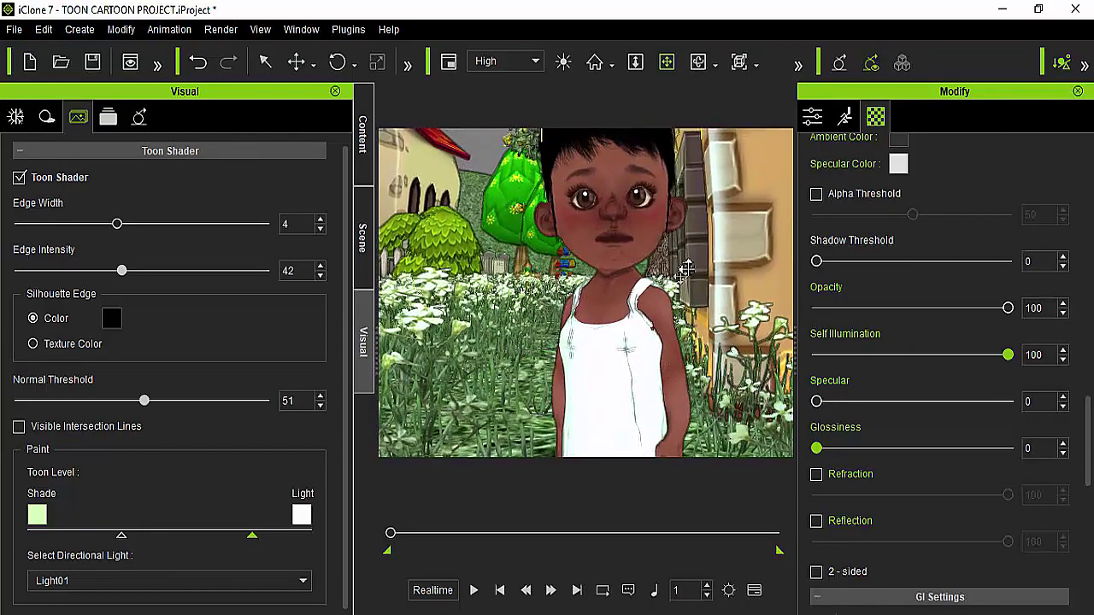
{"action": "scroll", "coordinate": [687, 269], "scroll_direction": "down", "scroll_amount": 5}
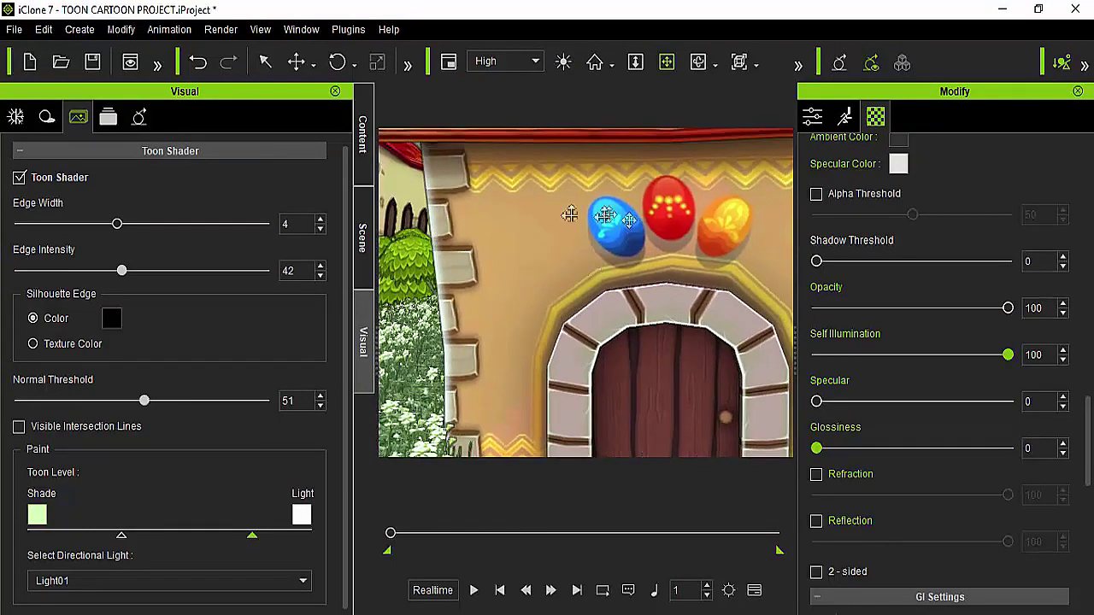
{"action": "scroll", "coordinate": [530, 214], "scroll_direction": "down", "scroll_amount": 3}
{"action": "left_click_drag", "start_coordinate": [818, 194], "coordinate": [833, 195]}
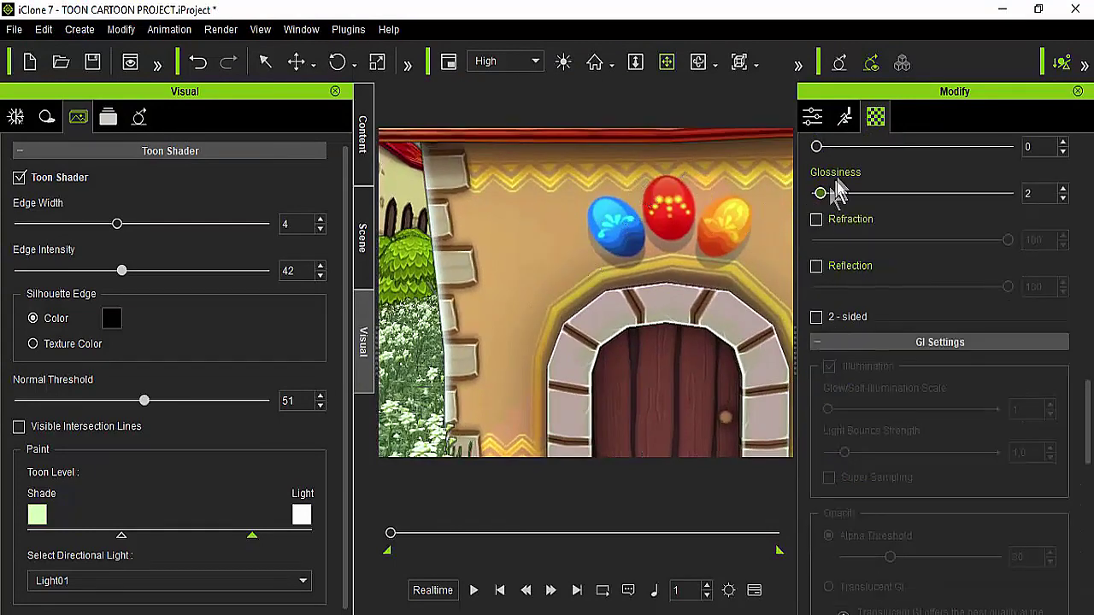
{"action": "left_click_drag", "start_coordinate": [1088, 410], "coordinate": [1087, 184]}
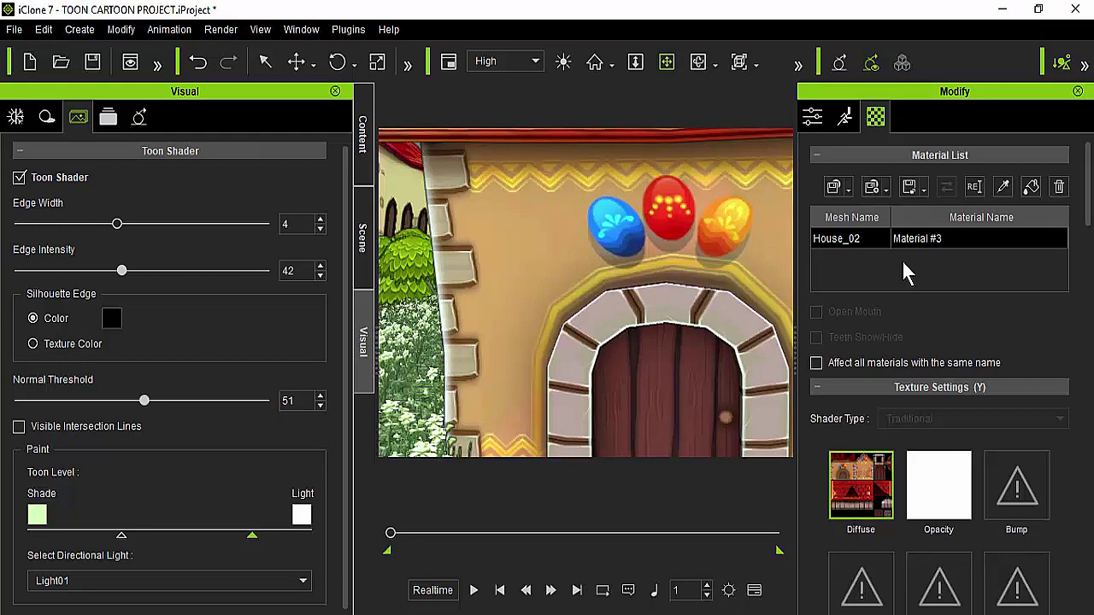
{"action": "left_click_drag", "start_coordinate": [1088, 184], "coordinate": [1088, 375]}
{"action": "left_click", "coordinate": [898, 326]}
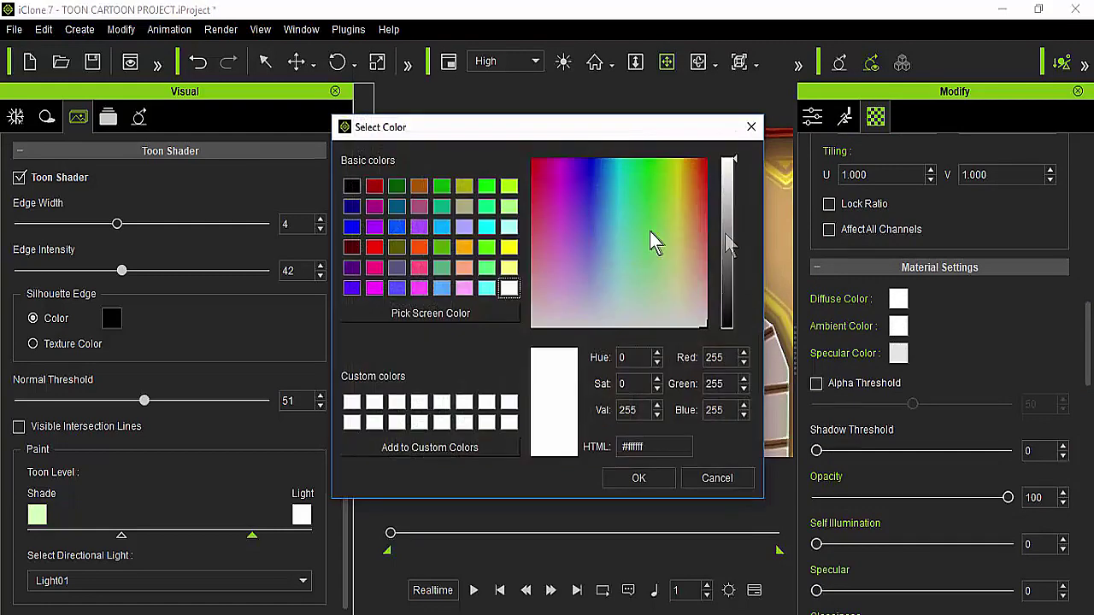
{"action": "left_click", "coordinate": [727, 246]}
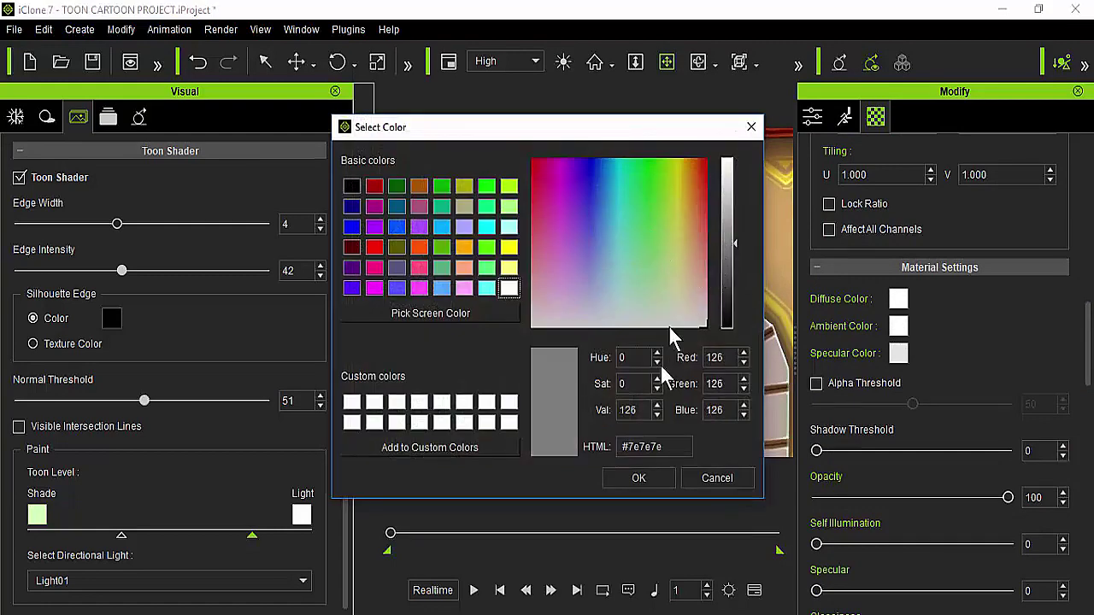
{"action": "left_click", "coordinate": [639, 478]}
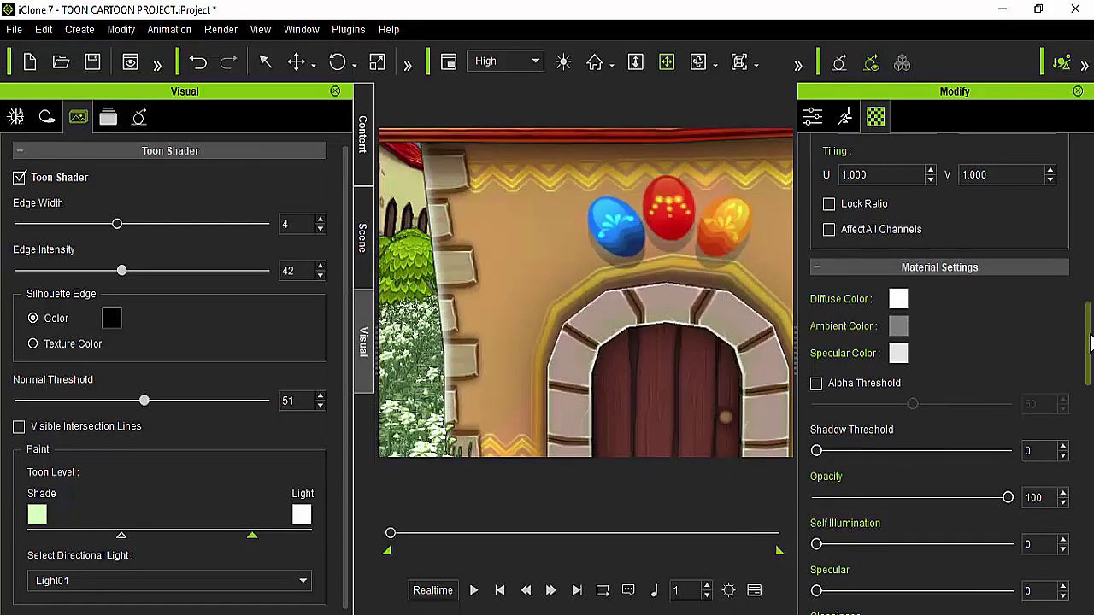
- Set the house material's Self Illumination to 100 and its Glossiness to 0
{"action": "left_click_drag", "start_coordinate": [1090, 341], "coordinate": [1087, 392]}
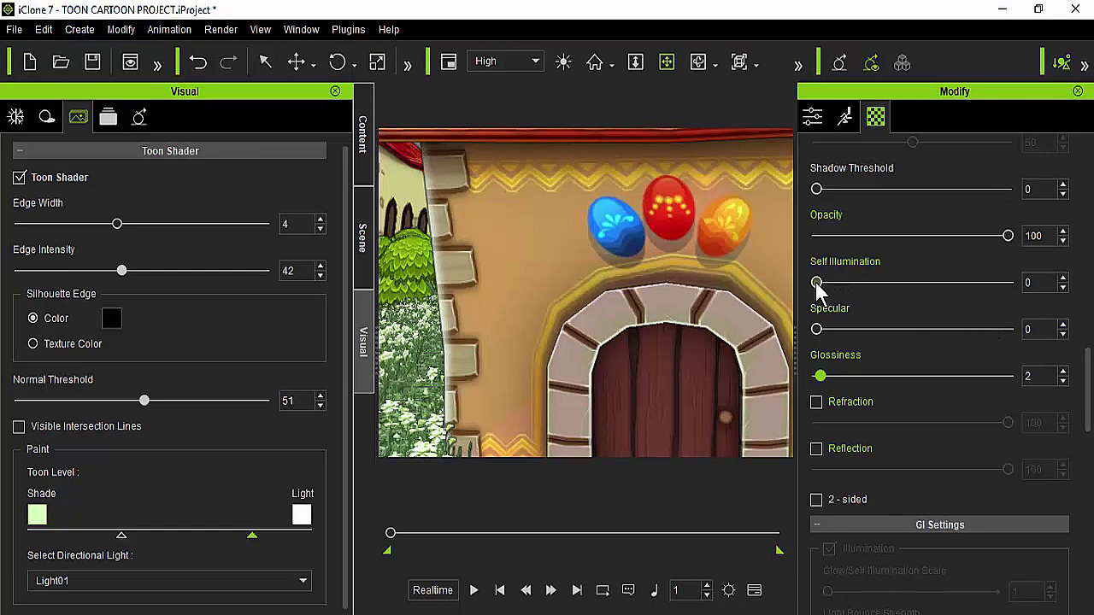
{"action": "scroll", "coordinate": [874, 259], "scroll_direction": "up", "scroll_amount": 3}
{"action": "scroll", "coordinate": [896, 293], "scroll_direction": "down", "scroll_amount": 2}
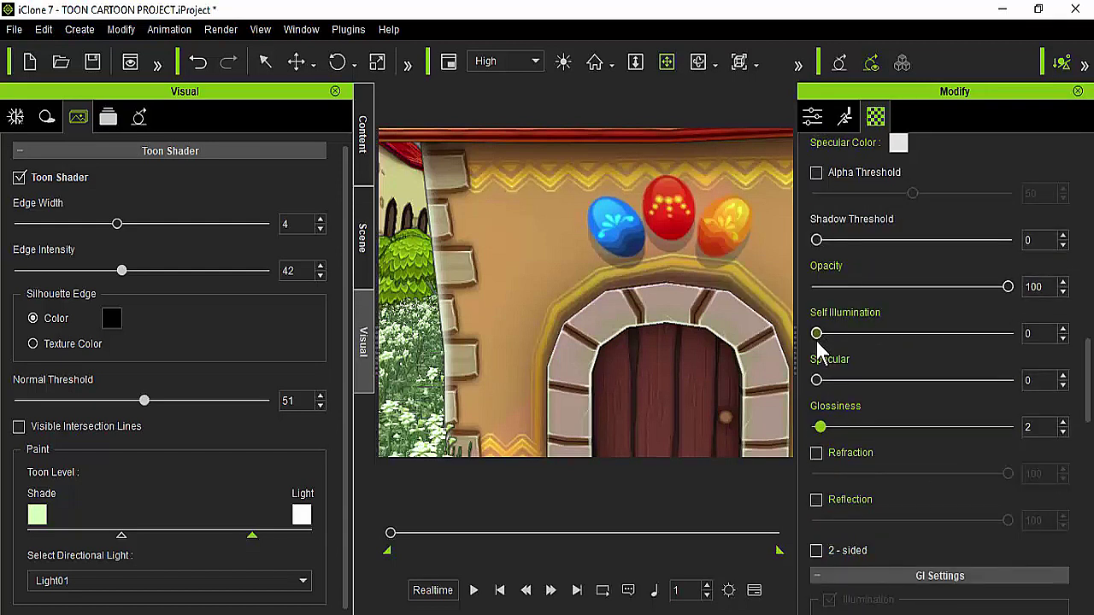
{"action": "left_click_drag", "start_coordinate": [818, 340], "coordinate": [1018, 351]}
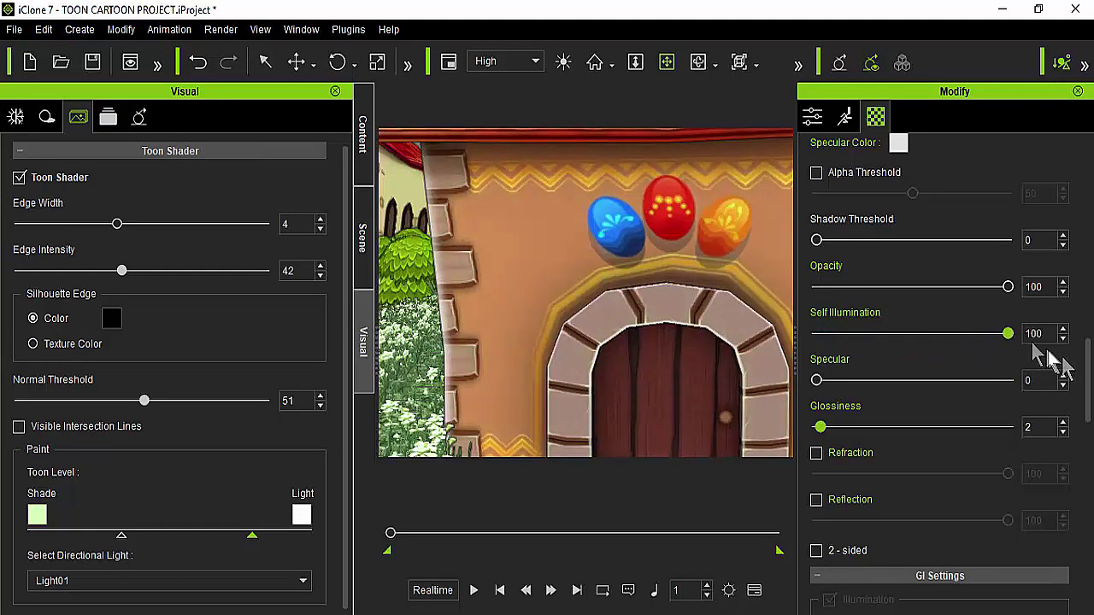
{"action": "left_click_drag", "start_coordinate": [820, 426], "coordinate": [813, 424]}
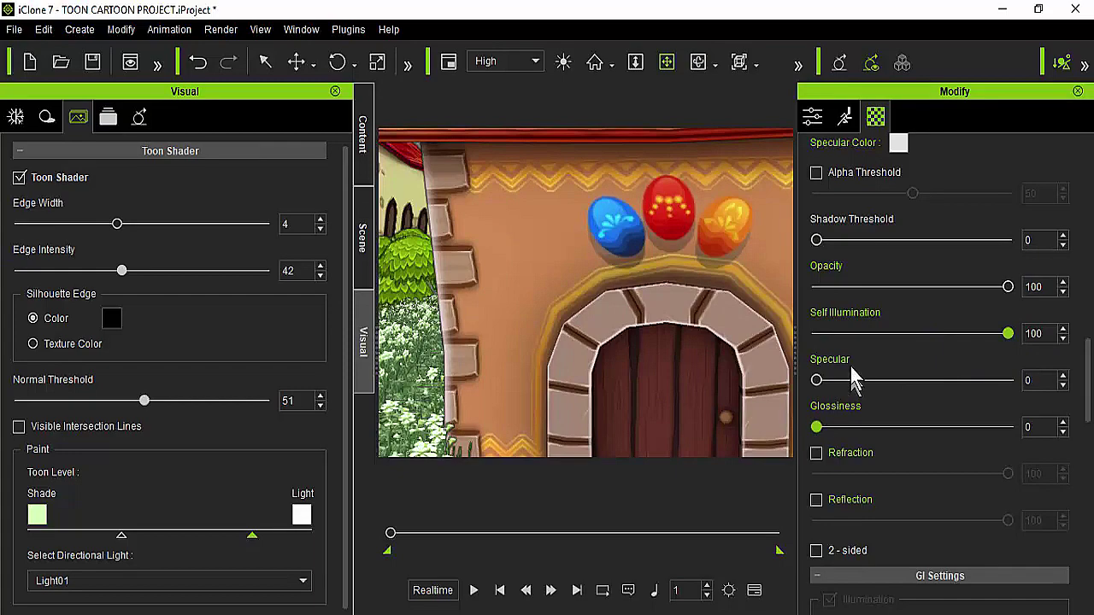
- Add the NPR.iEffect template as a post effect to the scene
{"action": "left_click_drag", "start_coordinate": [1091, 395], "coordinate": [1090, 237]}
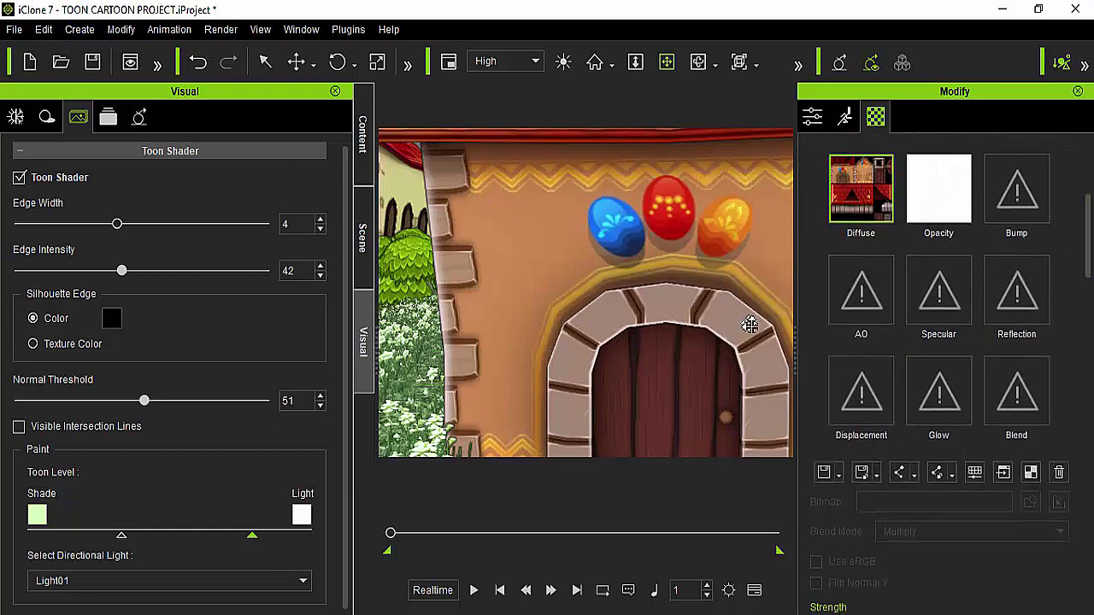
{"action": "scroll", "coordinate": [513, 323], "scroll_direction": "down", "scroll_amount": 2}
{"action": "right_click_drag", "start_coordinate": [510, 328], "coordinate": [609, 280]}
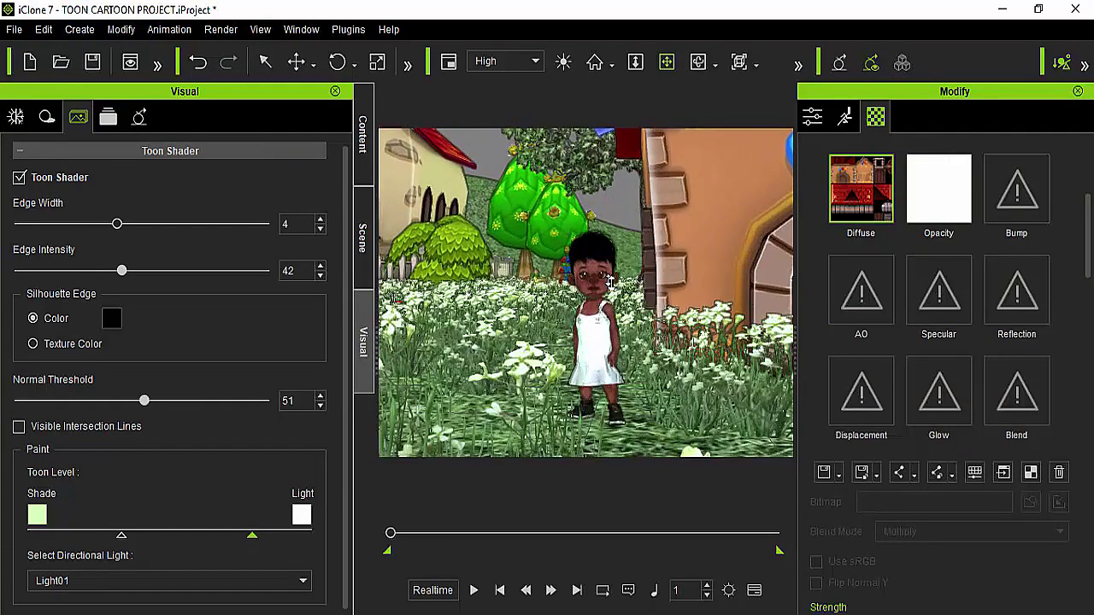
{"action": "scroll", "coordinate": [609, 280], "scroll_direction": "up", "scroll_amount": 5}
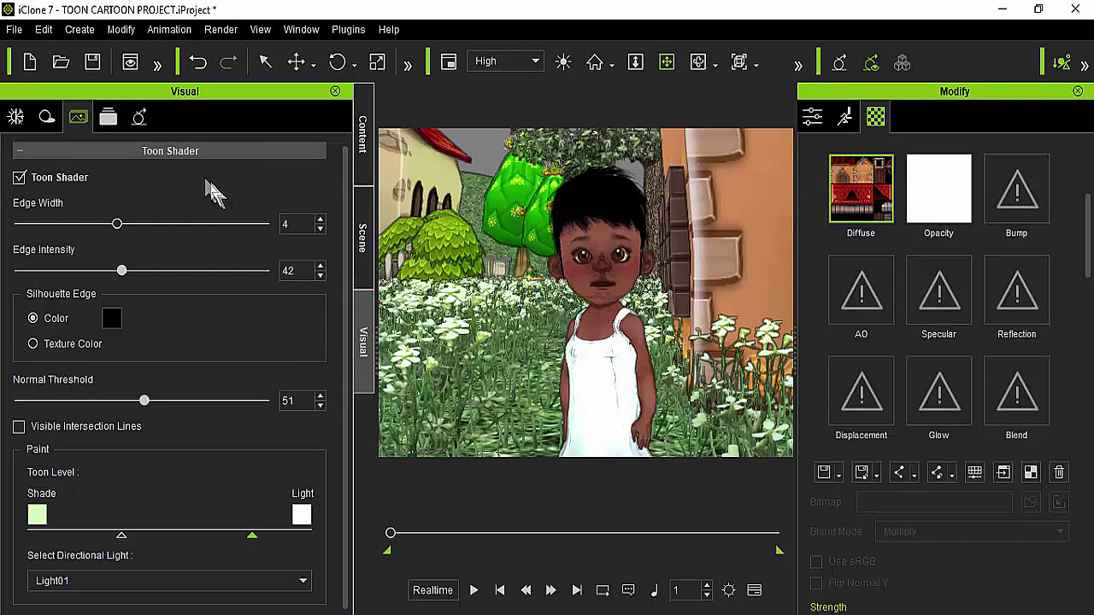
{"action": "left_click", "coordinate": [108, 118]}
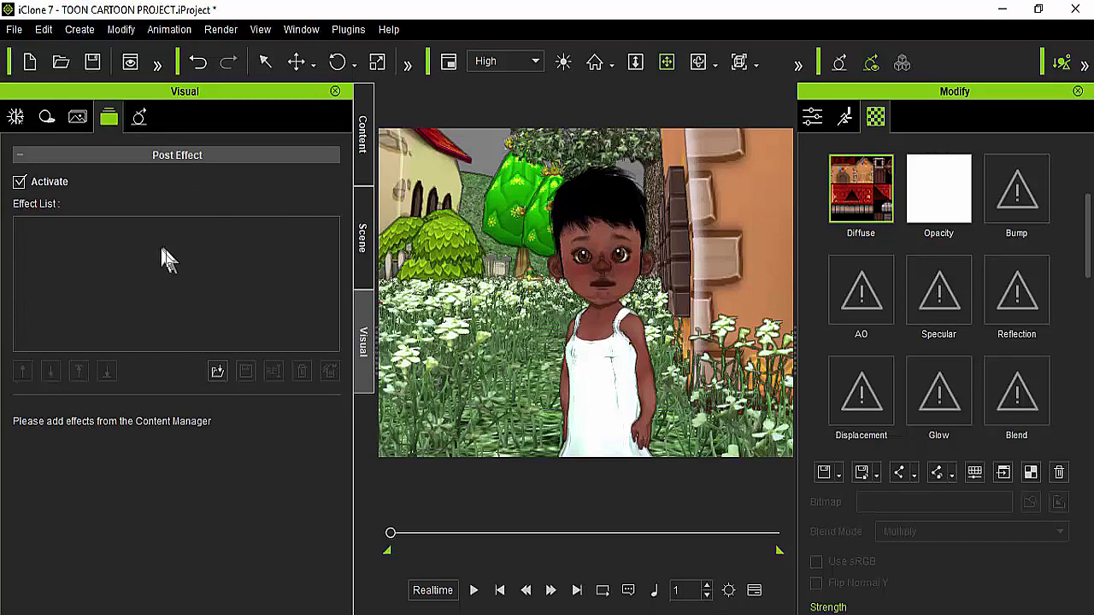
{"action": "left_click", "coordinate": [217, 372]}
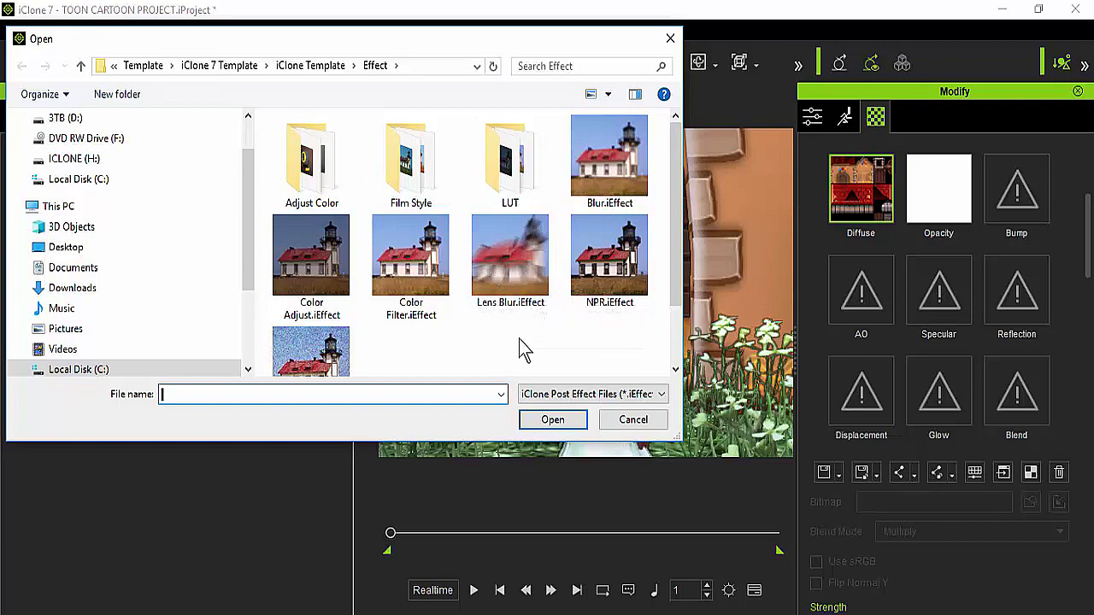
{"action": "double_click", "coordinate": [612, 250]}
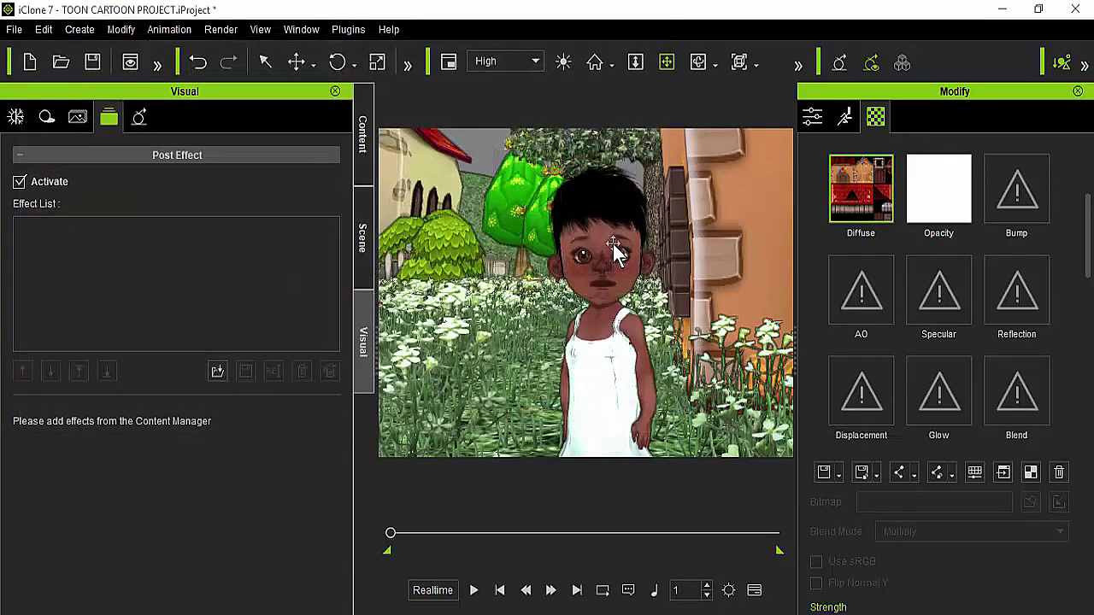
{"action": "scroll", "coordinate": [684, 248], "scroll_direction": "up", "scroll_amount": 4}
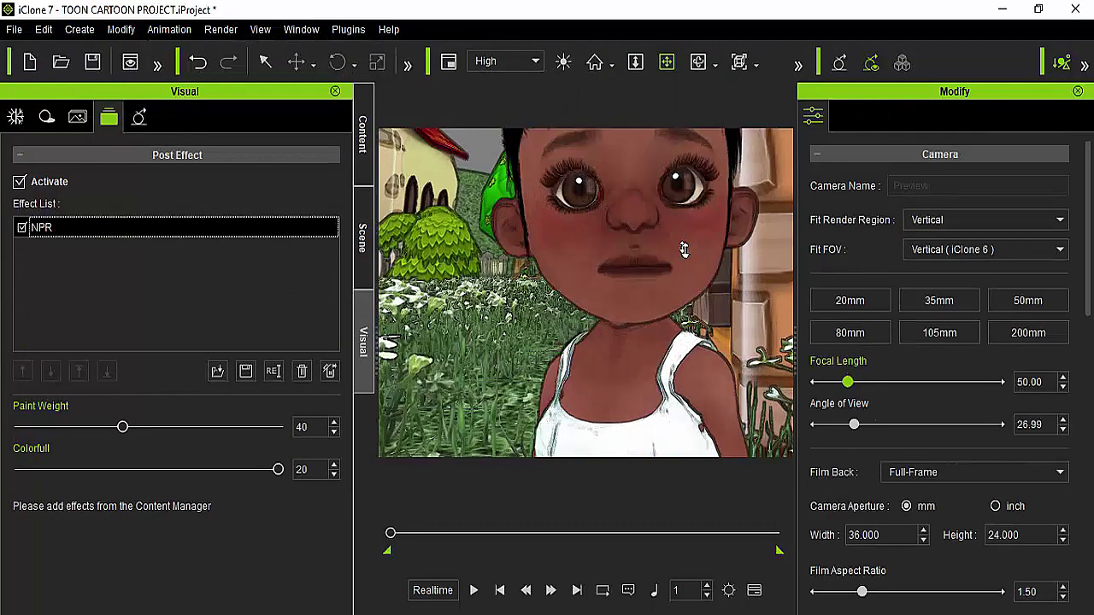
- Undo the addition of the NPR post effect, frame the girl's face and select her avatar
{"action": "left_click", "coordinate": [198, 63]}
{"action": "middle_click_drag", "start_coordinate": [630, 225], "coordinate": [637, 234]}
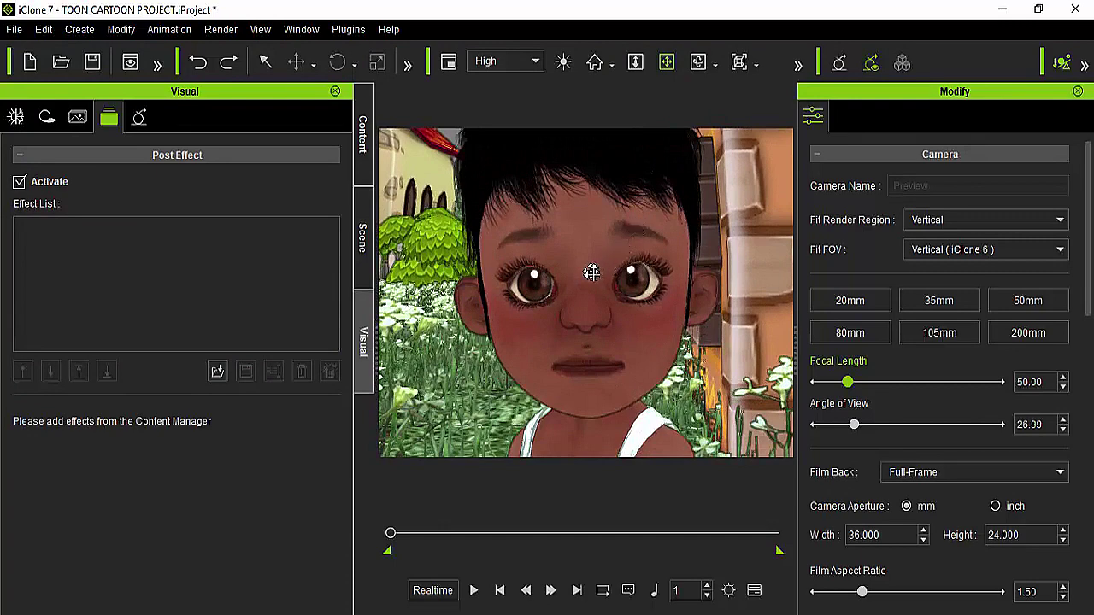
{"action": "left_click", "coordinate": [592, 272]}
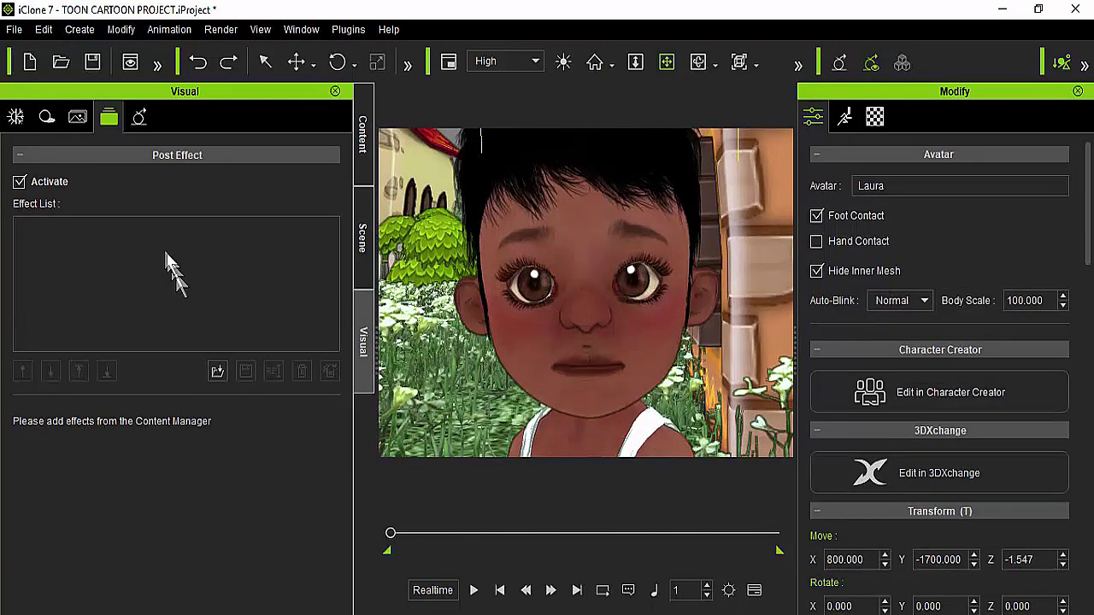
- Load the NPR.iEffect template from the Effect folder as a post effect
{"action": "left_click", "coordinate": [217, 371]}
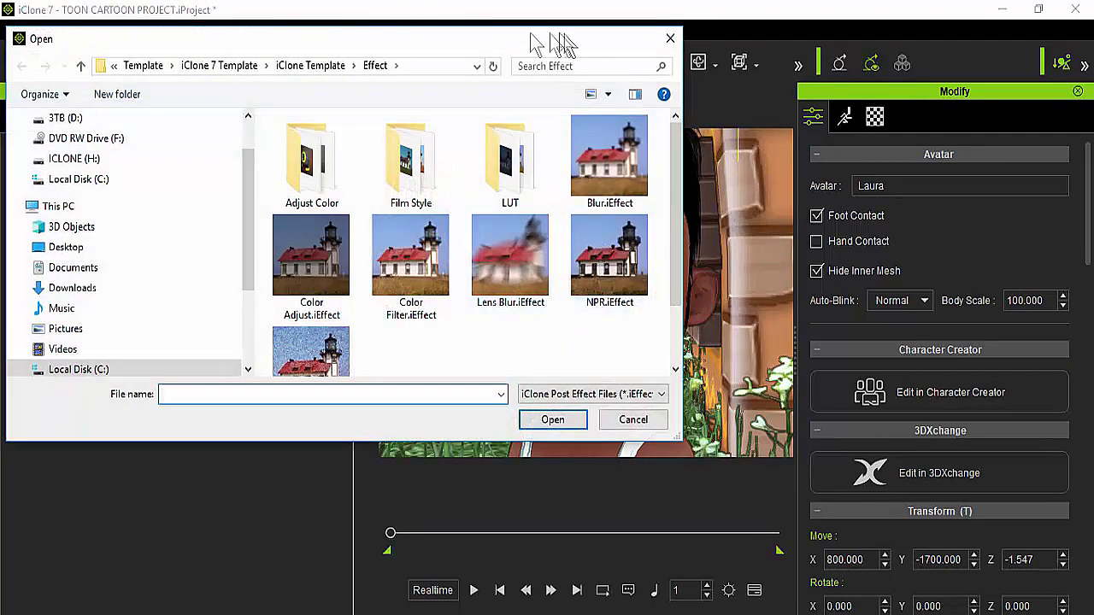
{"action": "left_click_drag", "start_coordinate": [556, 42], "coordinate": [293, 39]}
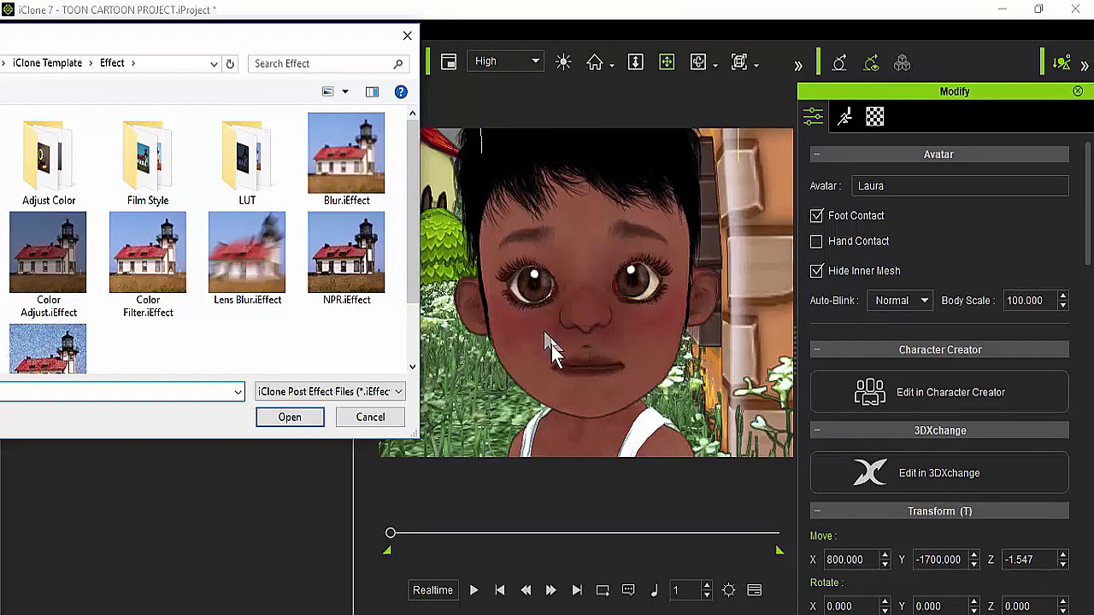
{"action": "left_click", "coordinate": [347, 273]}
{"action": "left_click", "coordinate": [310, 418]}
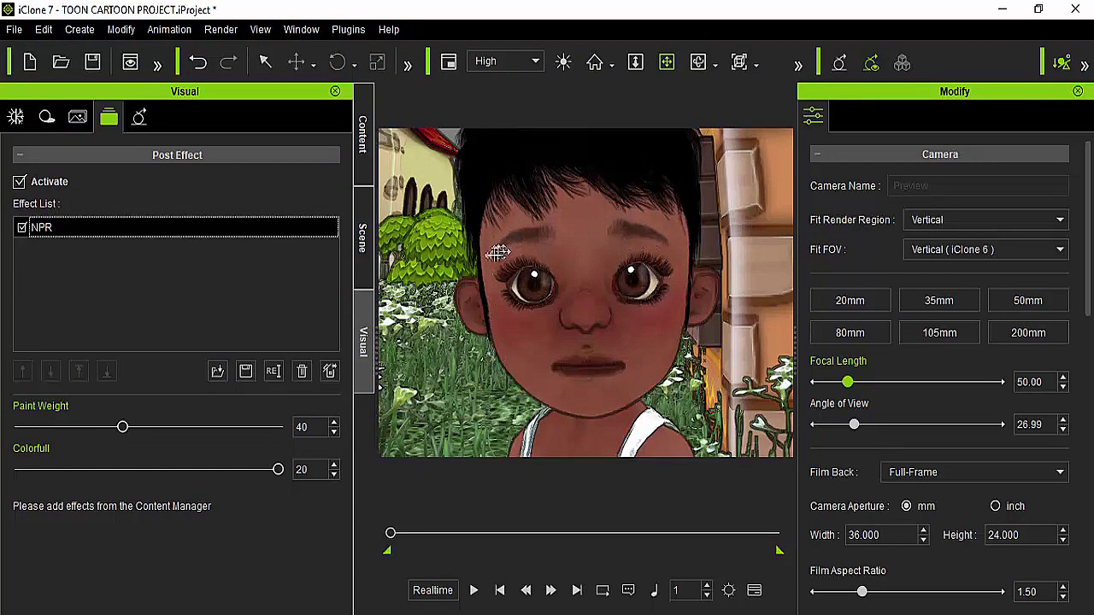
- Try Paint Weight values of 26, 61, 47, 32 and 49 on the NPR effect
{"action": "left_click", "coordinate": [122, 427]}
{"action": "mouse_move", "coordinate": [124, 432]}
{"action": "left_mouse_down"}
{"action": "mouse_move", "coordinate": [291, 431]}
{"action": "mouse_move", "coordinate": [57, 416]}
{"action": "mouse_move", "coordinate": [86, 419]}
{"action": "left_mouse_up"}
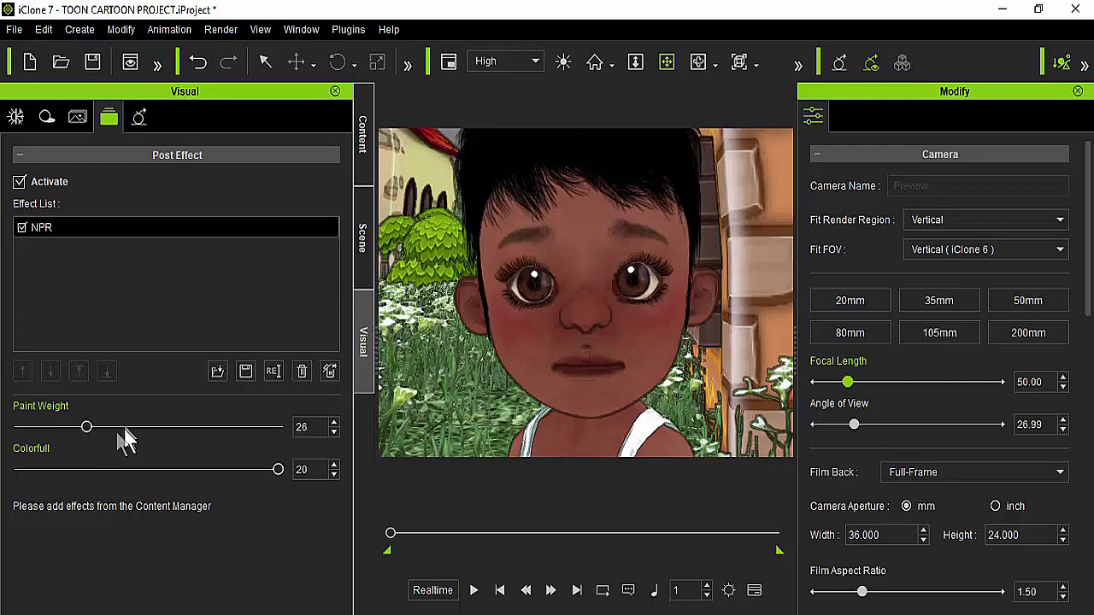
{"action": "mouse_move", "coordinate": [89, 427]}
{"action": "left_mouse_down"}
{"action": "mouse_move", "coordinate": [265, 440]}
{"action": "mouse_move", "coordinate": [93, 428]}
{"action": "mouse_move", "coordinate": [102, 410]}
{"action": "mouse_move", "coordinate": [299, 410]}
{"action": "mouse_move", "coordinate": [120, 399]}
{"action": "mouse_move", "coordinate": [182, 390]}
{"action": "mouse_move", "coordinate": [180, 421]}
{"action": "left_mouse_up"}
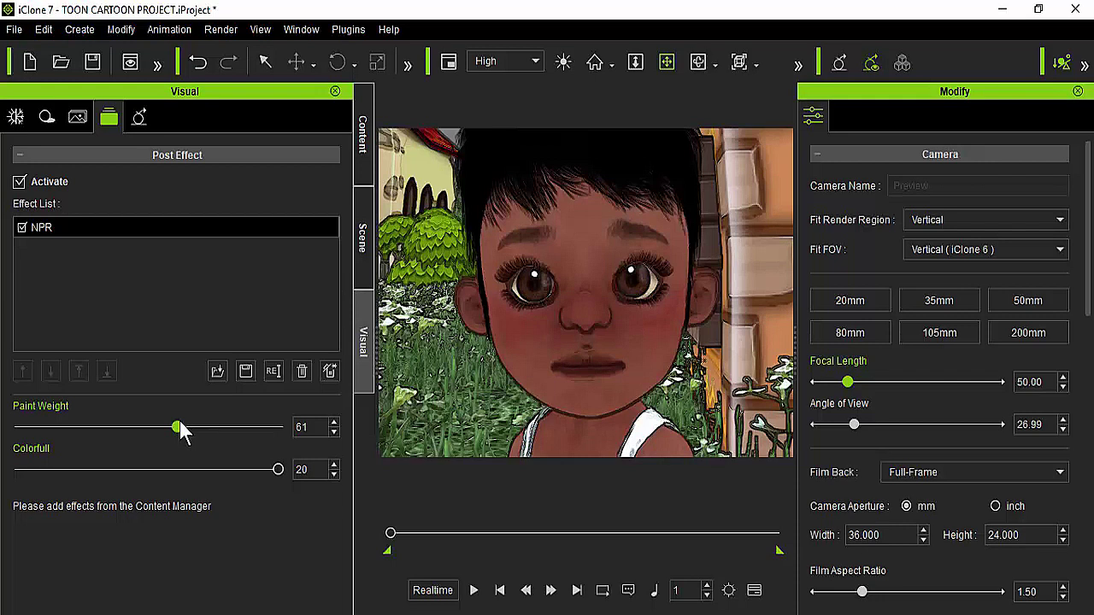
{"action": "left_click_drag", "start_coordinate": [181, 432], "coordinate": [147, 436]}
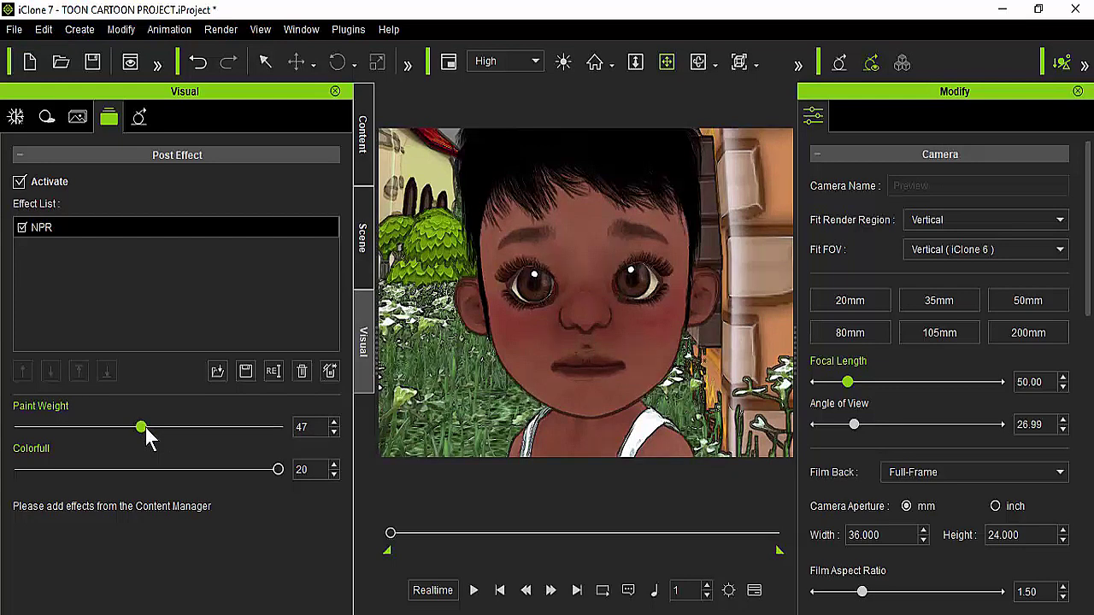
{"action": "left_click_drag", "start_coordinate": [145, 428], "coordinate": [106, 424]}
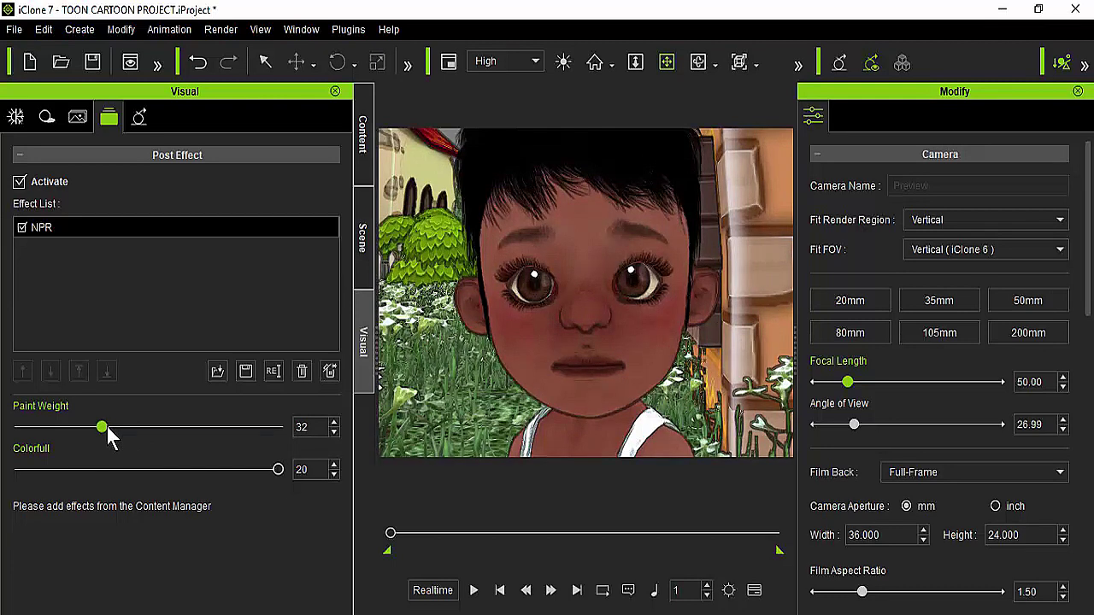
{"action": "mouse_move", "coordinate": [107, 427]}
{"action": "left_mouse_down"}
{"action": "mouse_move", "coordinate": [299, 432]}
{"action": "mouse_move", "coordinate": [146, 432]}
{"action": "left_mouse_up"}
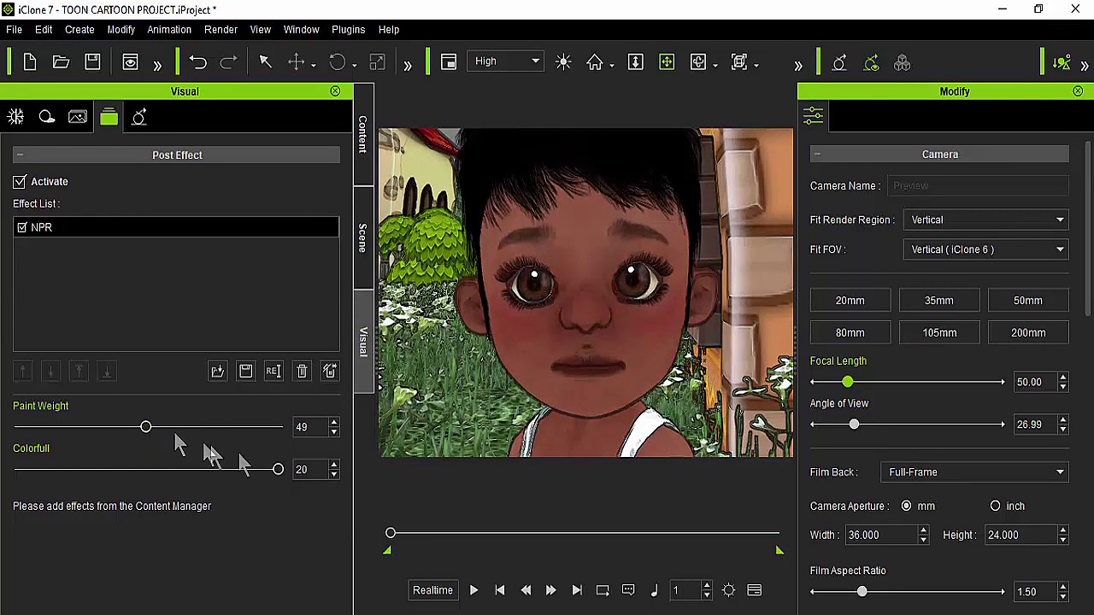
- Set the NPR effect's Paint Weight to 45 with Colorfull at 20, and check it on the girl at full length
{"action": "mouse_move", "coordinate": [279, 470]}
{"action": "left_mouse_down"}
{"action": "mouse_move", "coordinate": [156, 471]}
{"action": "mouse_move", "coordinate": [88, 454]}
{"action": "mouse_move", "coordinate": [93, 432]}
{"action": "mouse_move", "coordinate": [5, 425]}
{"action": "mouse_move", "coordinate": [315, 443]}
{"action": "left_mouse_up"}
{"action": "mouse_move", "coordinate": [148, 425]}
{"action": "left_mouse_down"}
{"action": "mouse_move", "coordinate": [245, 429]}
{"action": "mouse_move", "coordinate": [135, 427]}
{"action": "left_mouse_up"}
{"action": "scroll", "coordinate": [617, 346], "scroll_direction": "down", "scroll_amount": 5}
{"action": "scroll", "coordinate": [617, 346], "scroll_direction": "down", "scroll_amount": 2}
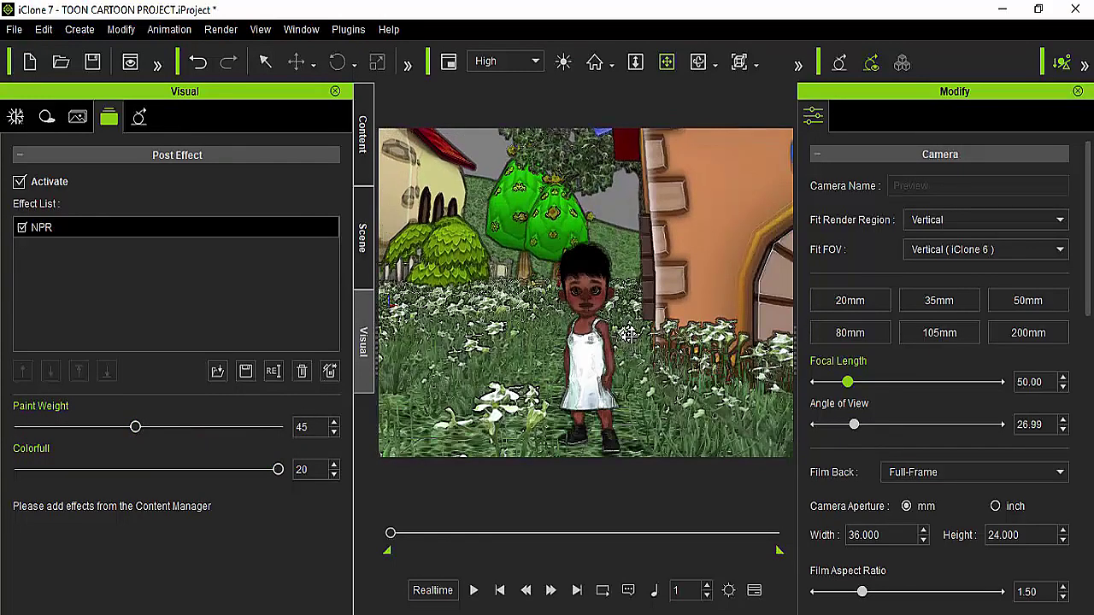
{"action": "scroll", "coordinate": [617, 331], "scroll_direction": "up", "scroll_amount": 1}
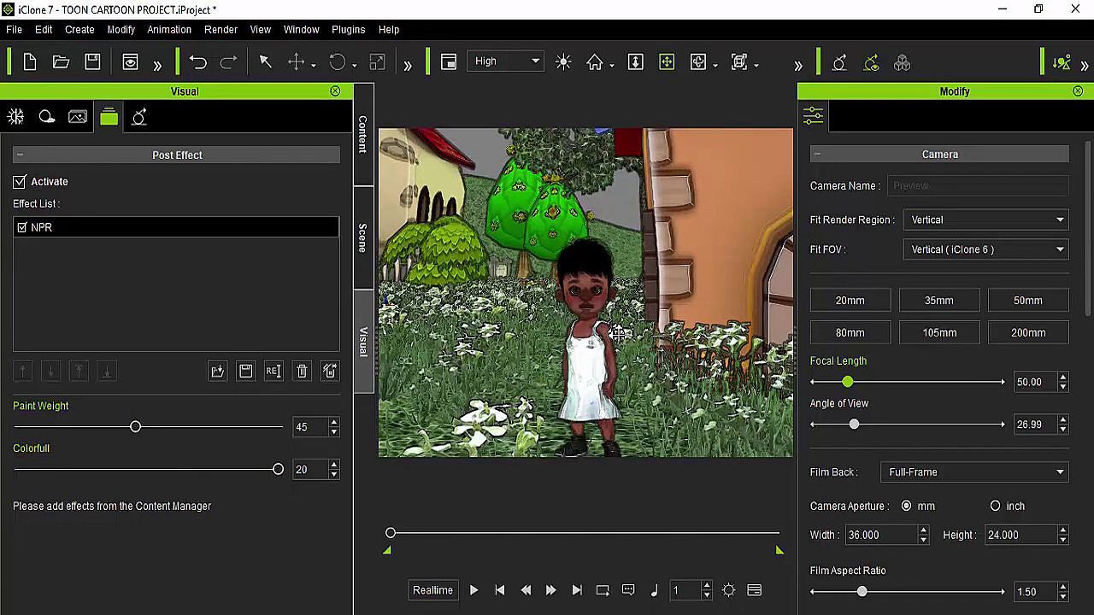
- Set the NPR effect's Paint Weight to 52 and check it on the girl's upper body
{"action": "mouse_move", "coordinate": [137, 428]}
{"action": "left_mouse_down"}
{"action": "mouse_move", "coordinate": [106, 428]}
{"action": "mouse_move", "coordinate": [161, 430]}
{"action": "left_mouse_up"}
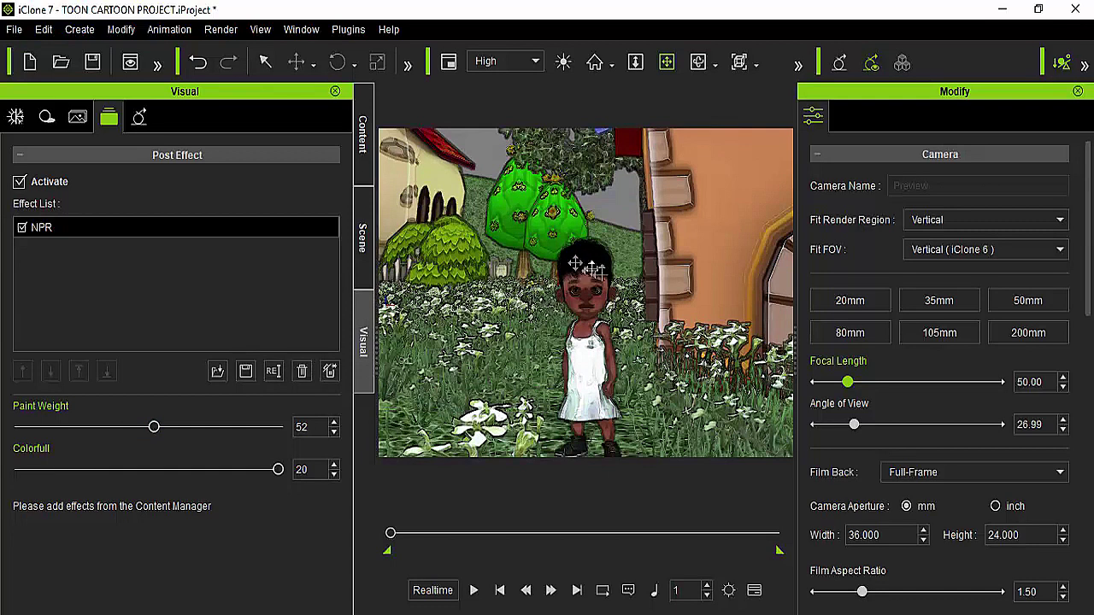
{"action": "scroll", "coordinate": [602, 278], "scroll_direction": "up", "scroll_amount": 3}
{"action": "scroll", "coordinate": [603, 277], "scroll_direction": "up", "scroll_amount": 2}
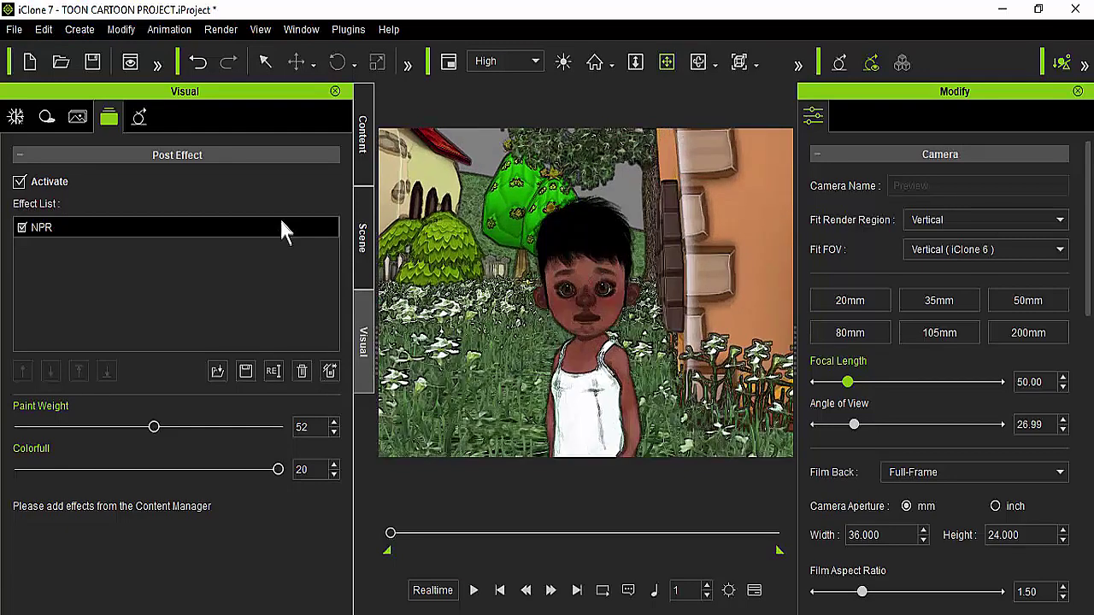
- Add the Sunset _Effect template from the LUT folder as a second post effect and set its Effect Contribution to 52
{"action": "left_click", "coordinate": [217, 371]}
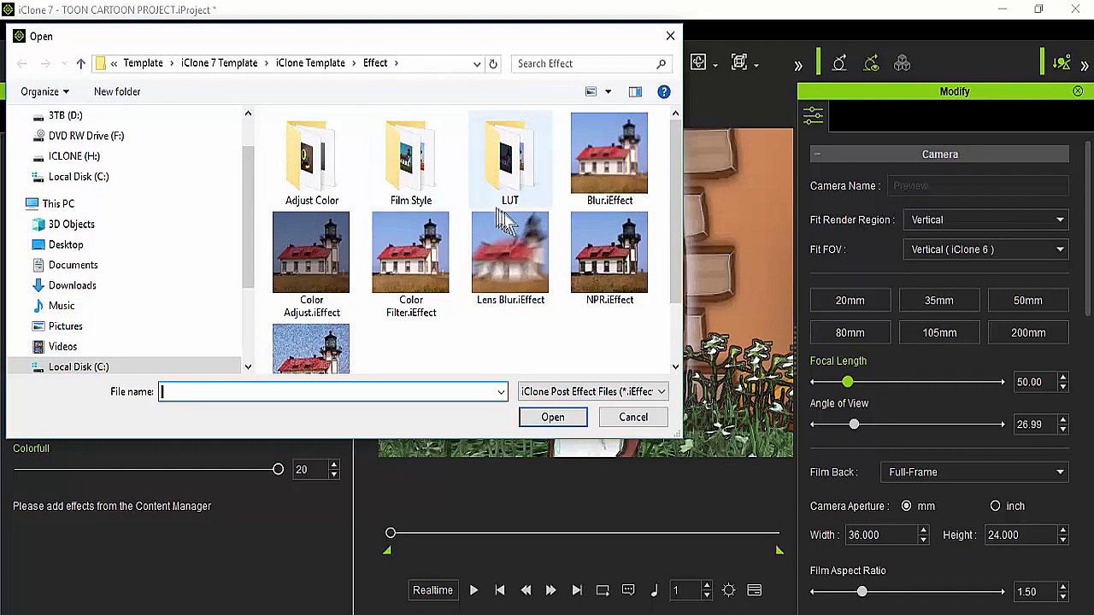
{"action": "double_click", "coordinate": [506, 179]}
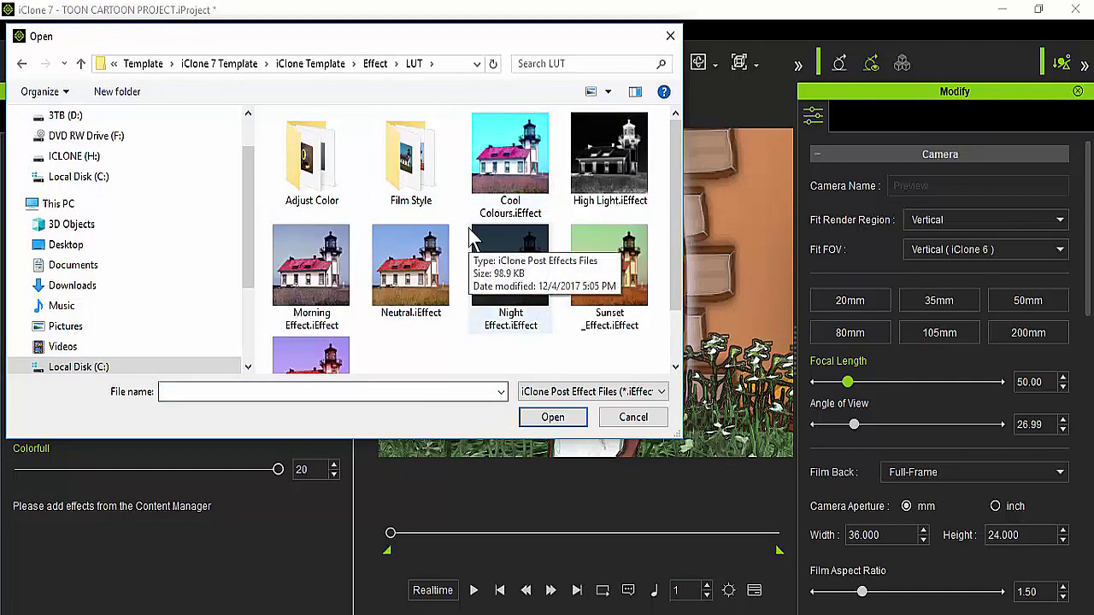
{"action": "double_click", "coordinate": [627, 291]}
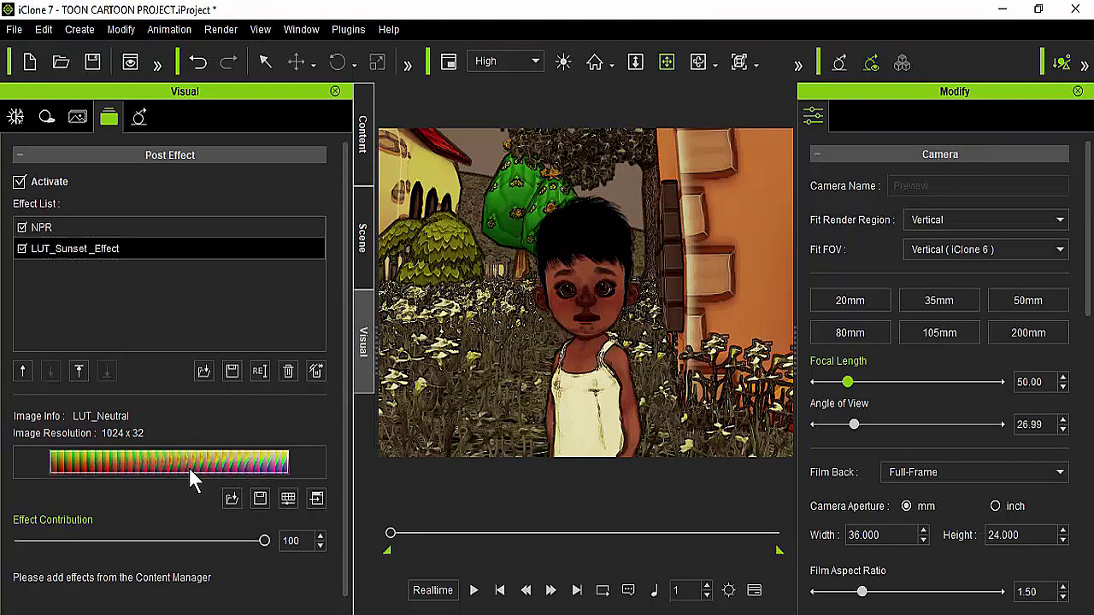
{"action": "left_click_drag", "start_coordinate": [265, 545], "coordinate": [146, 518]}
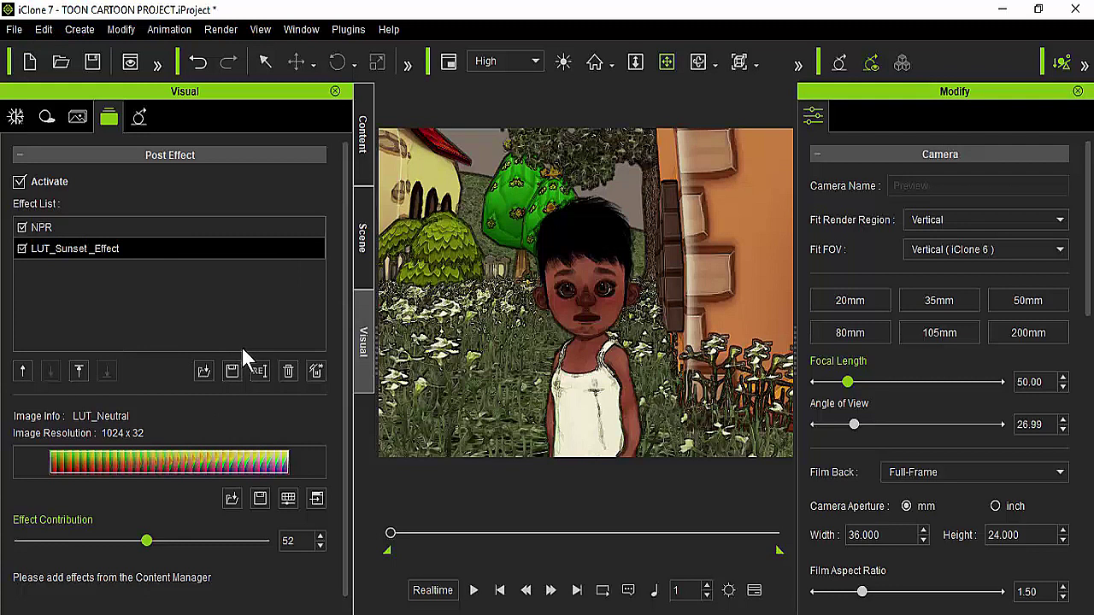
- Undo the contribution change and the addition of the sunset LUT effect
{"action": "left_click", "coordinate": [199, 63]}
{"action": "left_click", "coordinate": [198, 63]}
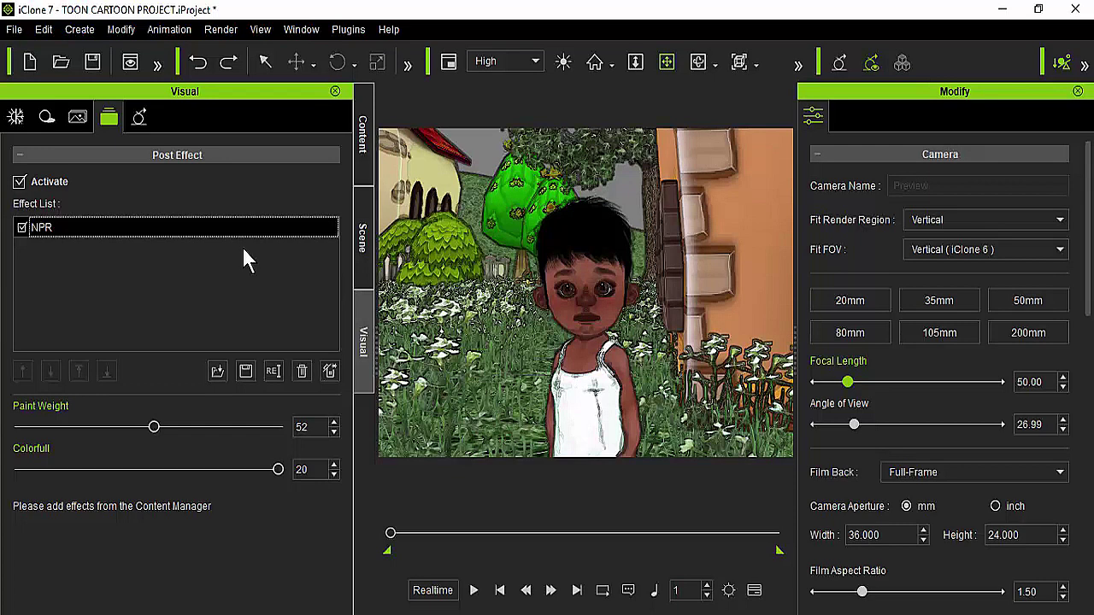
- Examine the NPR outlines and shading on the girl and her surroundings up close and from different angles
{"action": "scroll", "coordinate": [627, 306], "scroll_direction": "up", "scroll_amount": 3}
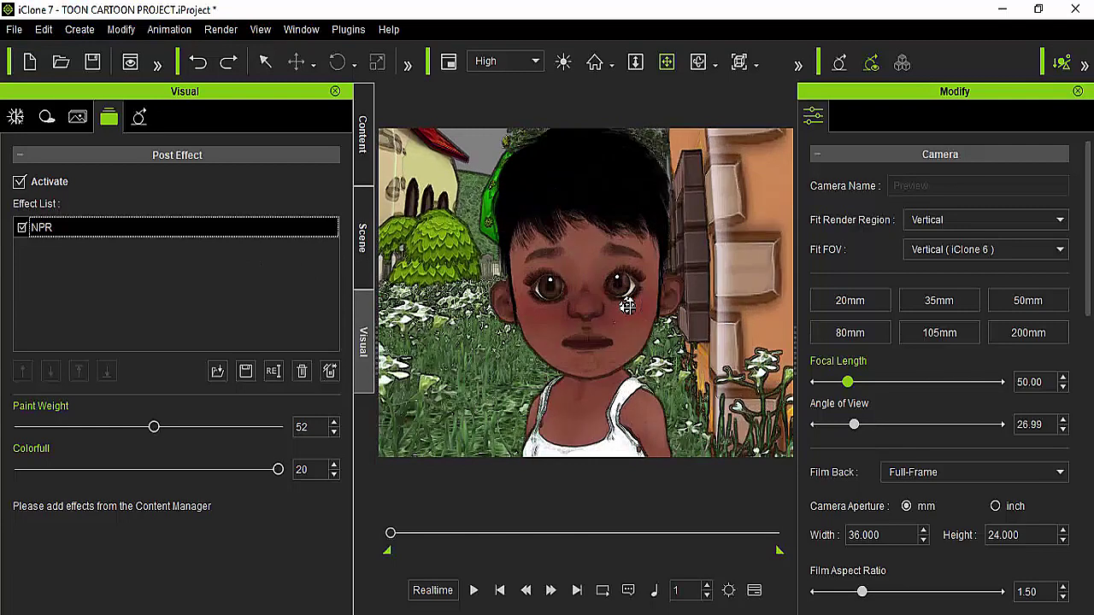
{"action": "scroll", "coordinate": [628, 306], "scroll_direction": "up", "scroll_amount": 2}
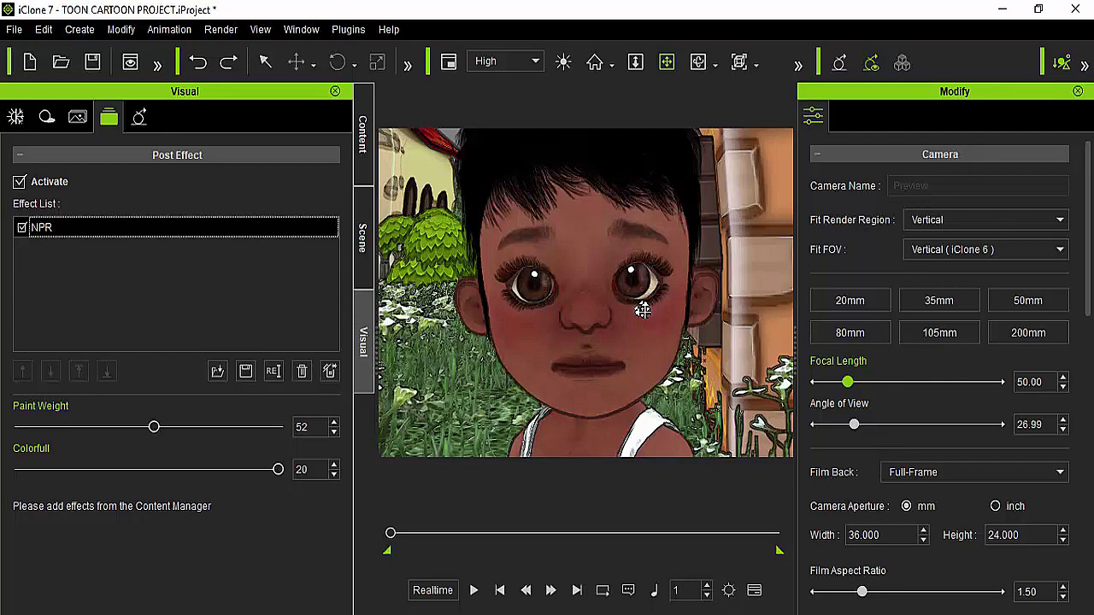
{"action": "right_click_drag", "start_coordinate": [638, 310], "coordinate": [560, 333]}
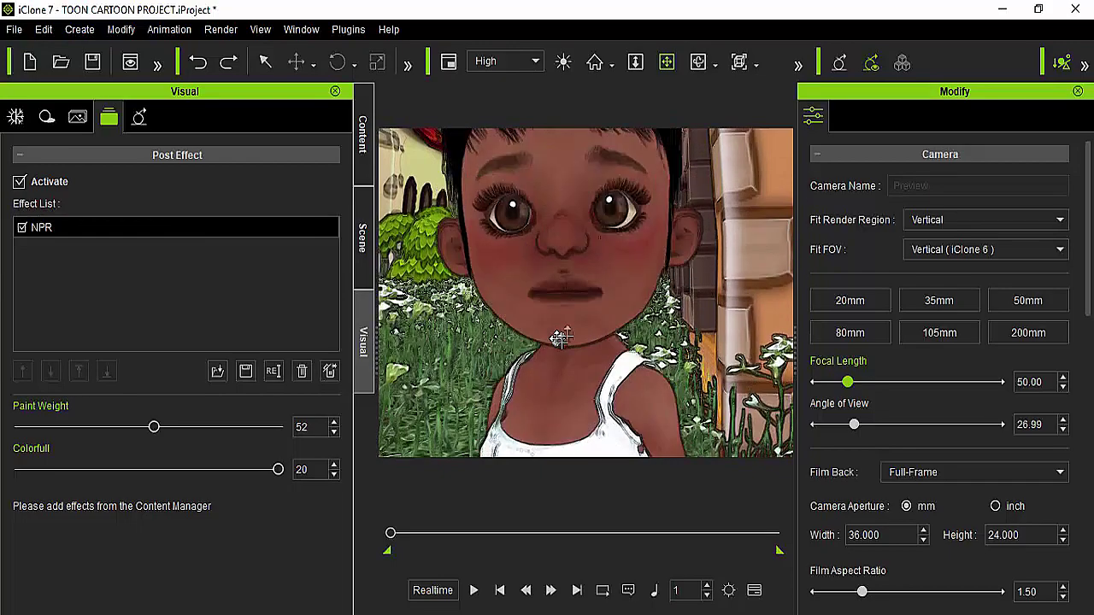
{"action": "left_click", "coordinate": [576, 298]}
{"action": "left_click", "coordinate": [698, 62]}
{"action": "left_click_drag", "start_coordinate": [655, 237], "coordinate": [762, 288]}
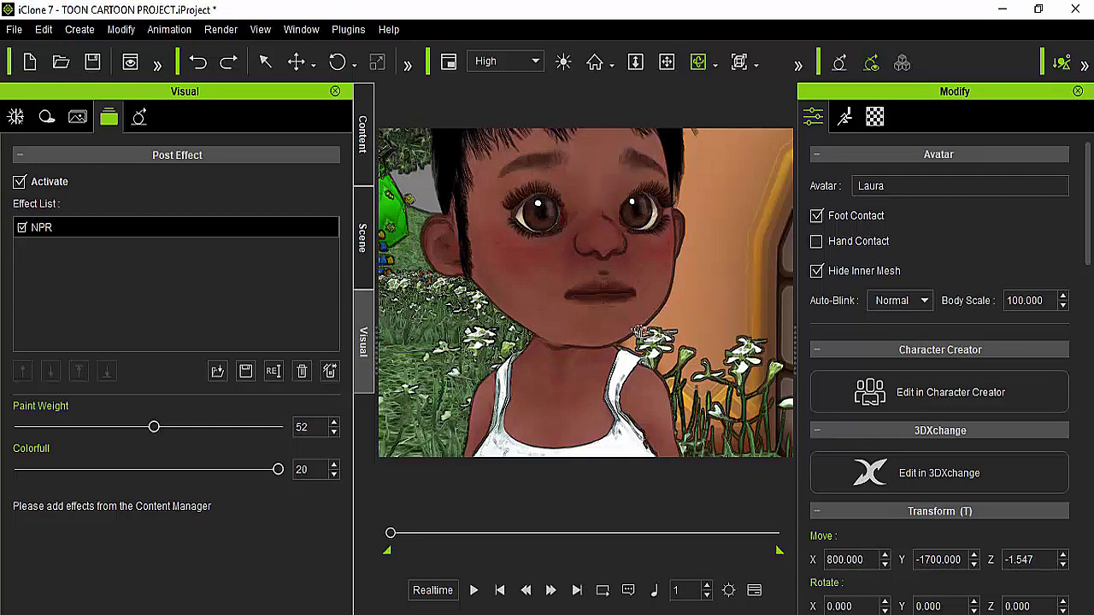
{"action": "scroll", "coordinate": [557, 308], "scroll_direction": "down", "scroll_amount": 3}
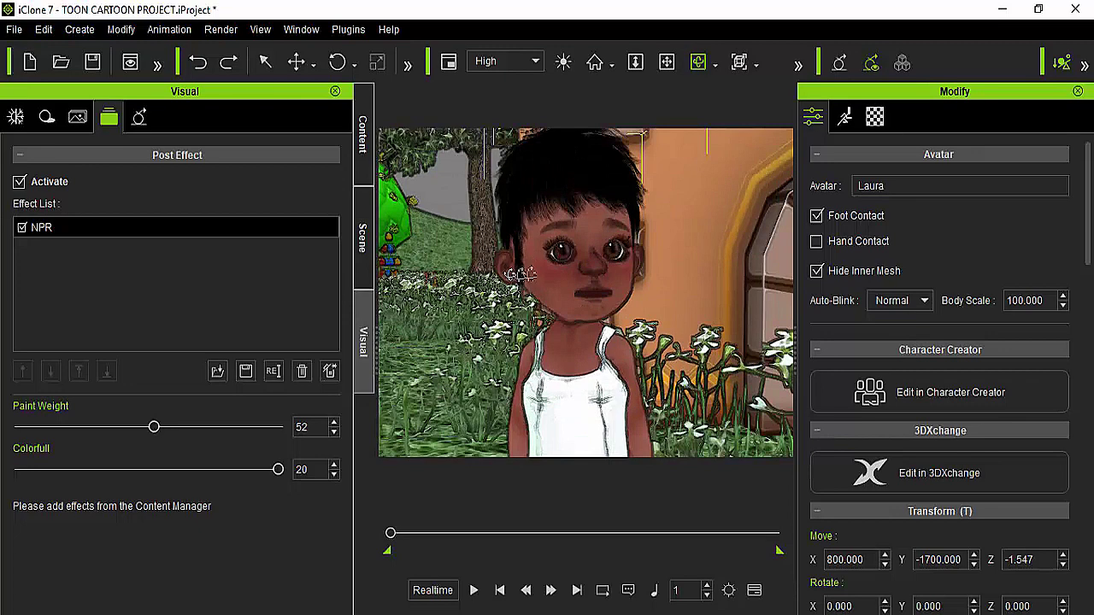
{"action": "left_click_drag", "start_coordinate": [691, 105], "coordinate": [497, 277]}
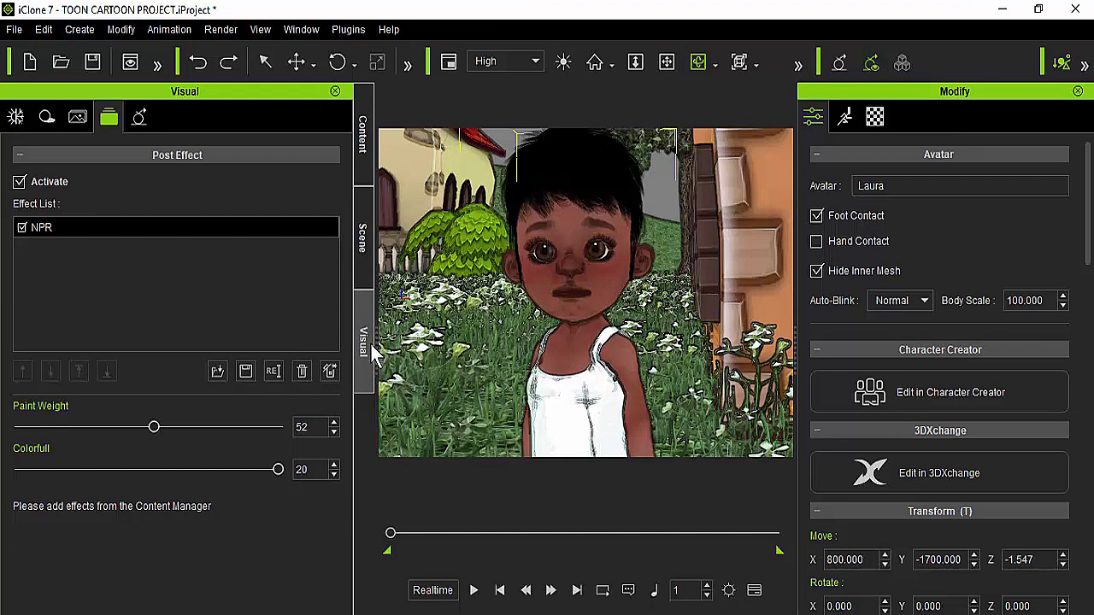
- Enable Ambient Occlusion for the scene, comparing the result with it off and on
{"action": "left_click", "coordinate": [17, 117]}
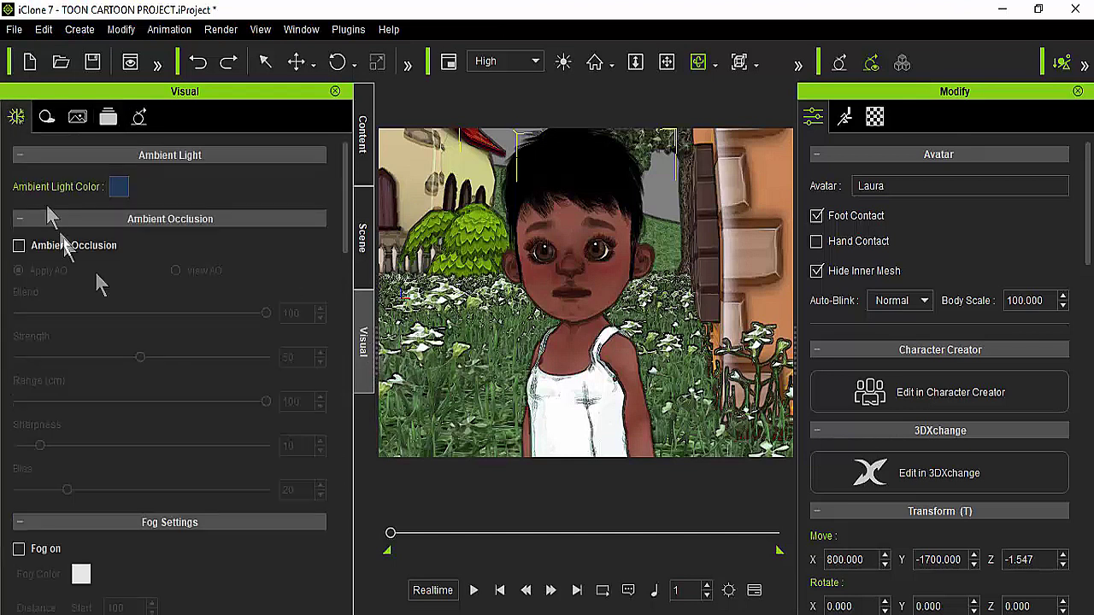
{"action": "left_click", "coordinate": [19, 245]}
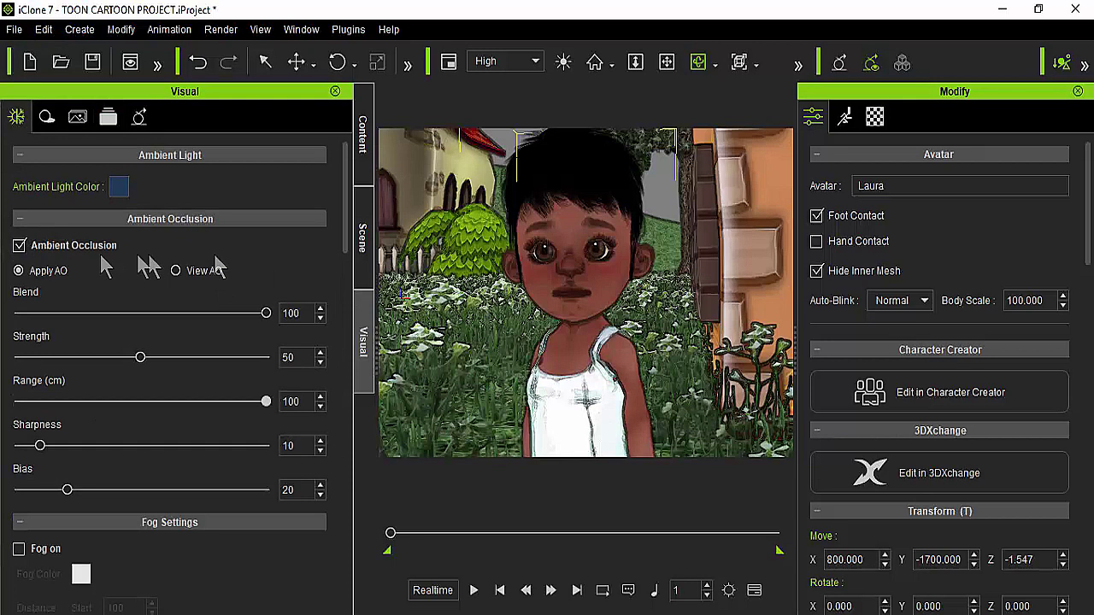
{"action": "left_click", "coordinate": [22, 247]}
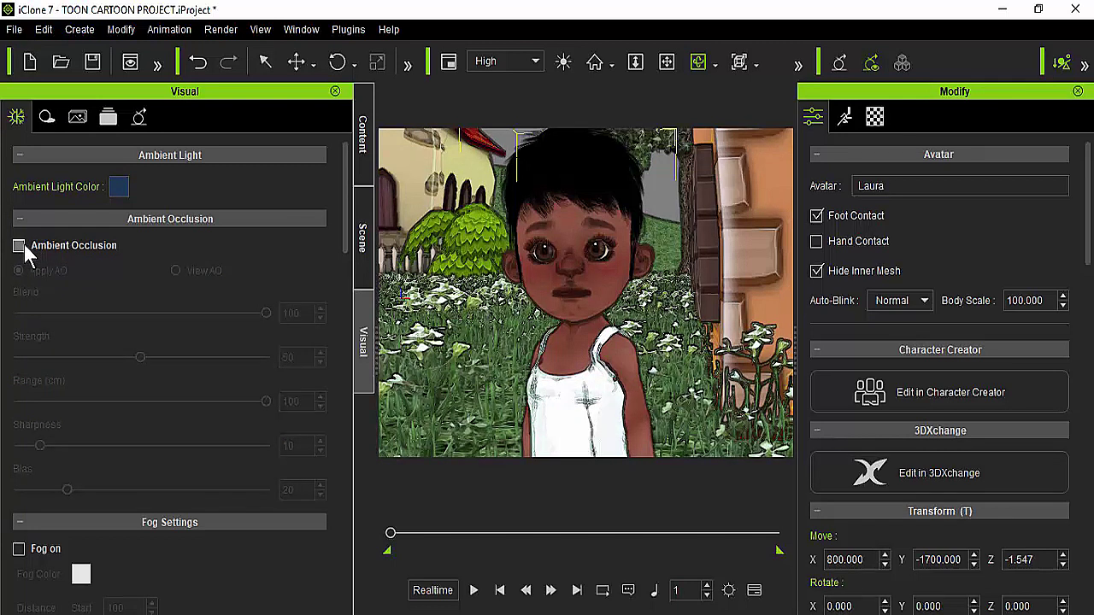
{"action": "left_click", "coordinate": [28, 252]}
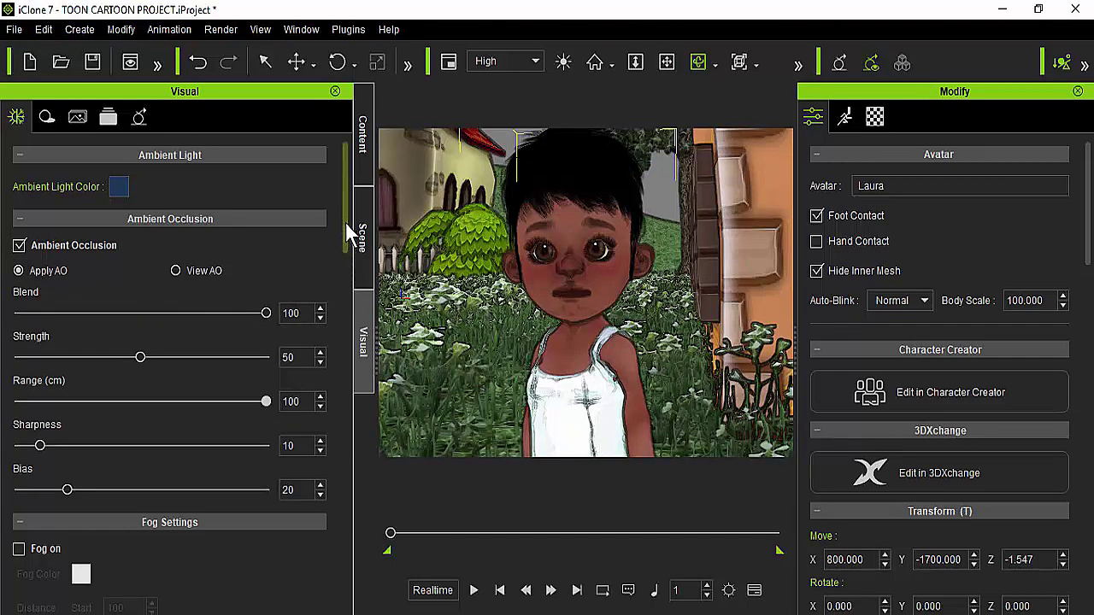
- Activate image based lighting, set its Strength to 122 and check the girl's face up close
{"action": "left_click_drag", "start_coordinate": [346, 223], "coordinate": [345, 461]}
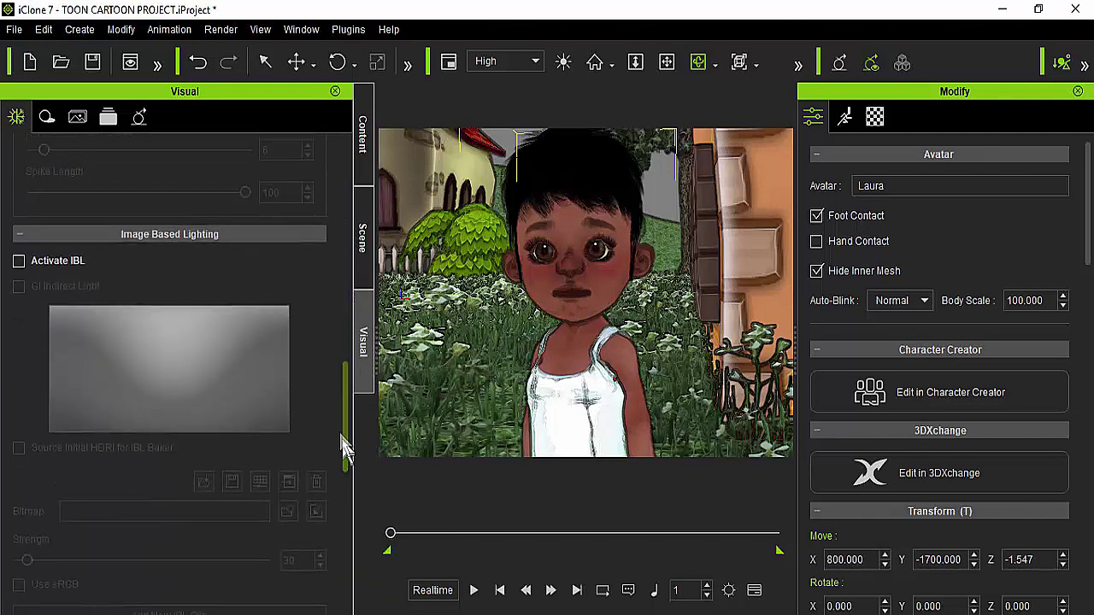
{"action": "left_click", "coordinate": [19, 262]}
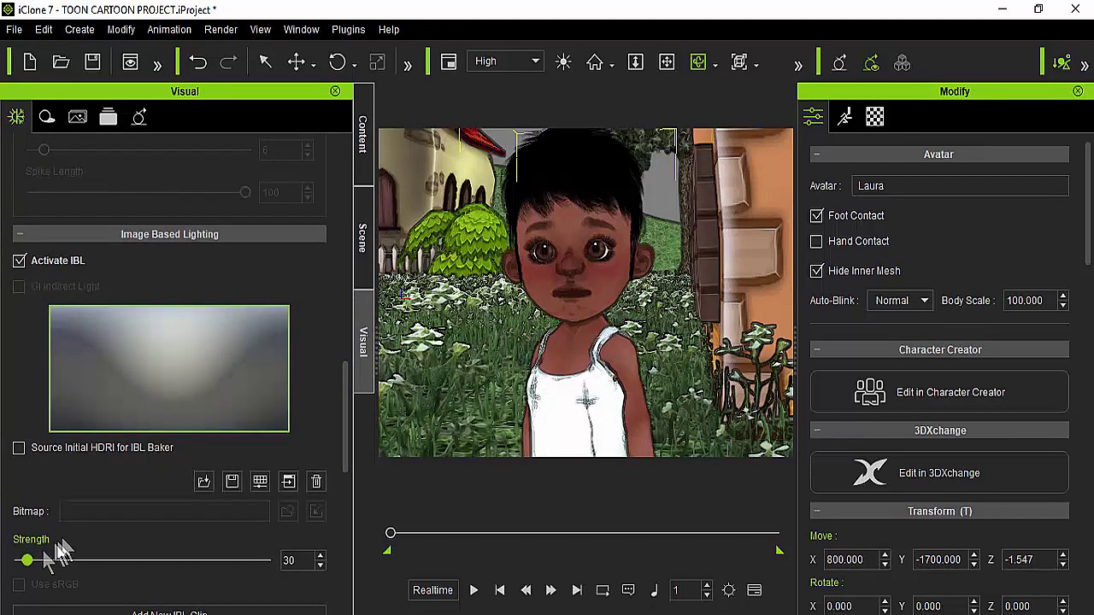
{"action": "left_click_drag", "start_coordinate": [28, 561], "coordinate": [50, 564]}
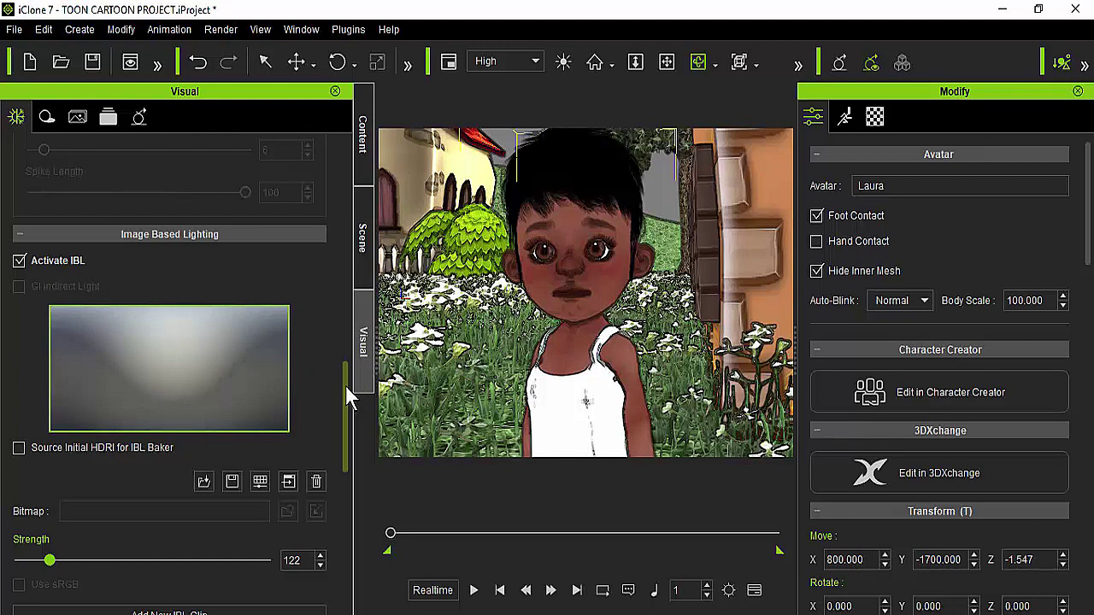
{"action": "left_click_drag", "start_coordinate": [346, 384], "coordinate": [340, 444]}
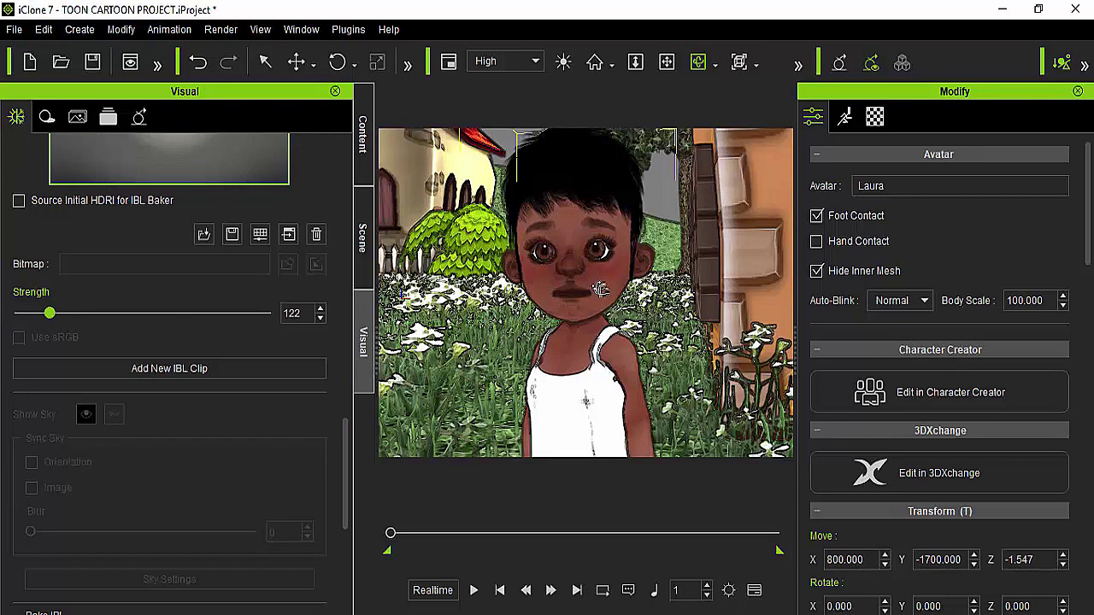
{"action": "scroll", "coordinate": [602, 283], "scroll_direction": "up", "scroll_amount": 2}
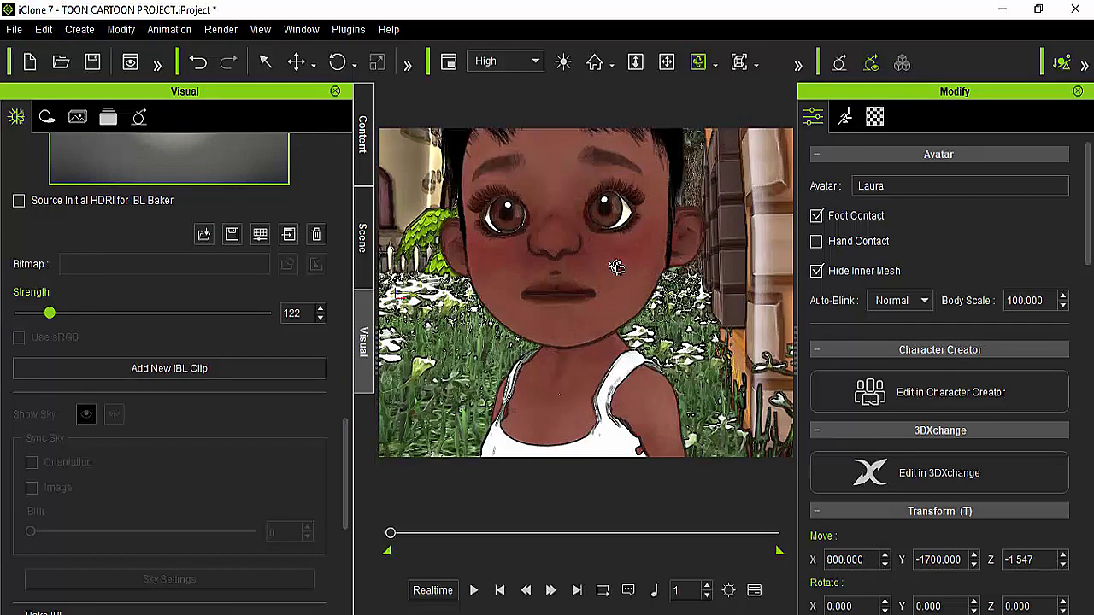
{"action": "mouse_move", "coordinate": [727, 614]}
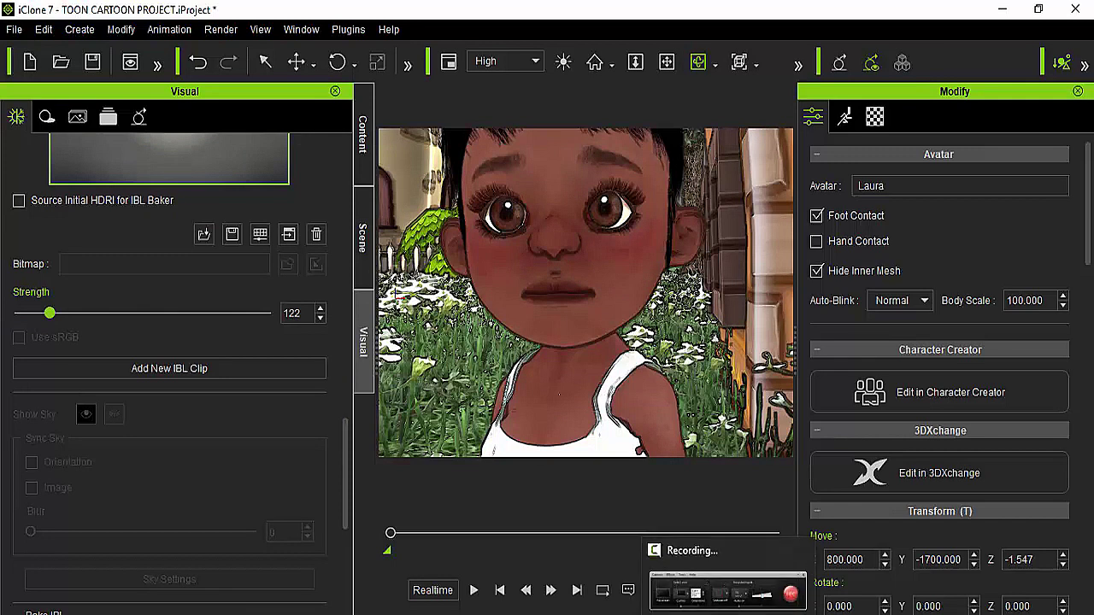